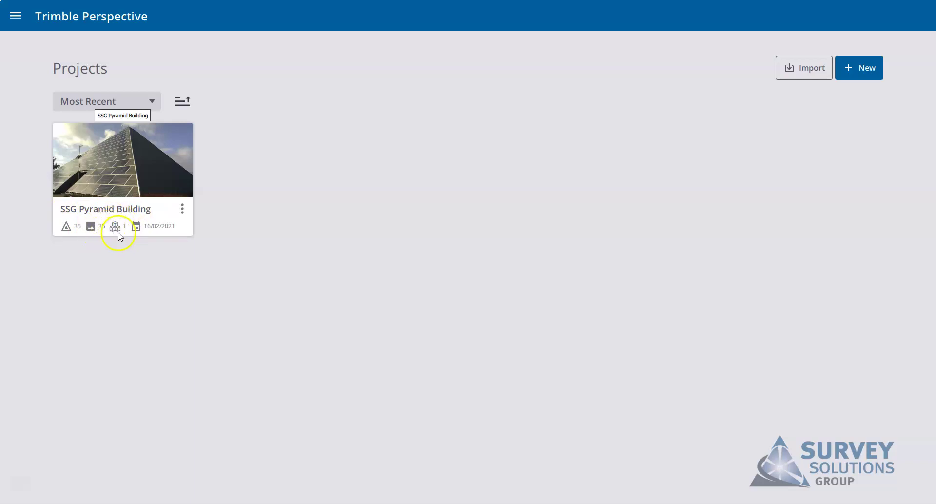
Check the SSG Pyramid Building card's options menu, then open that project
left_click(183, 211)
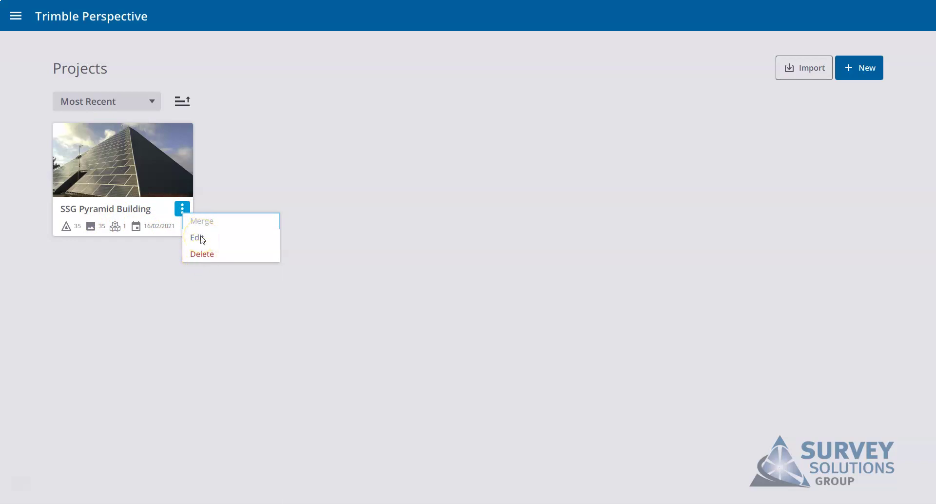
left_click(206, 224)
left_click(206, 293)
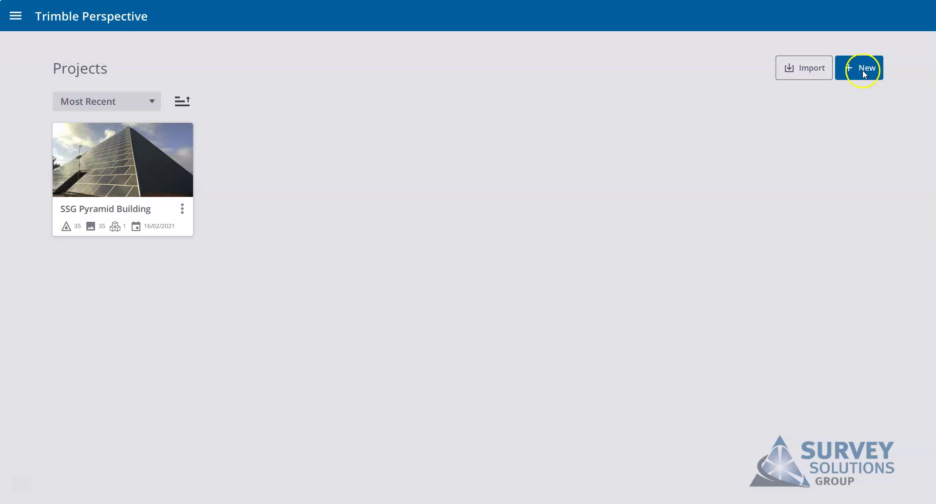
left_click(126, 176)
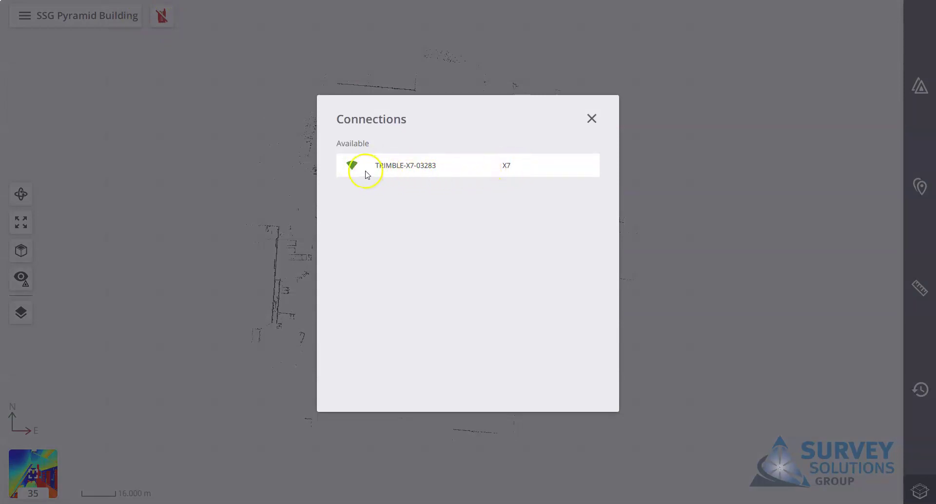
Connect to the TRIMBLE-X7-03283 scanner and close the Connections list
left_click(433, 165)
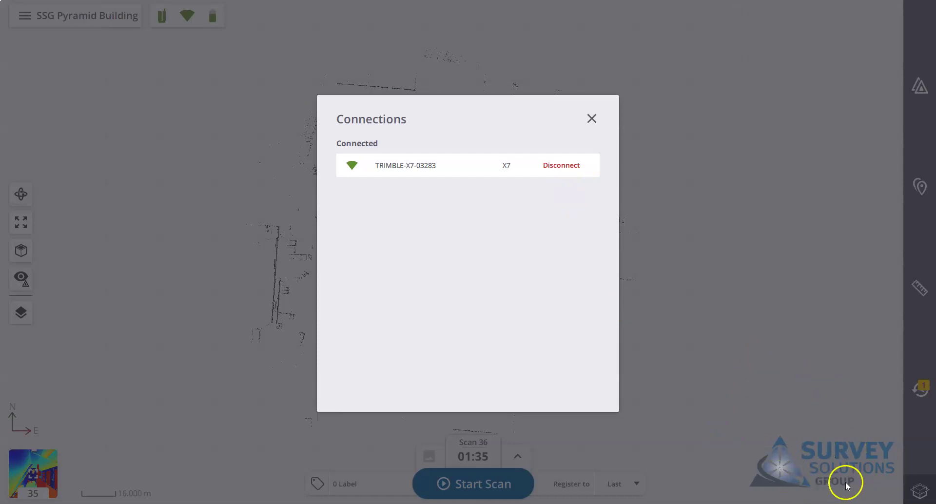
left_click(591, 119)
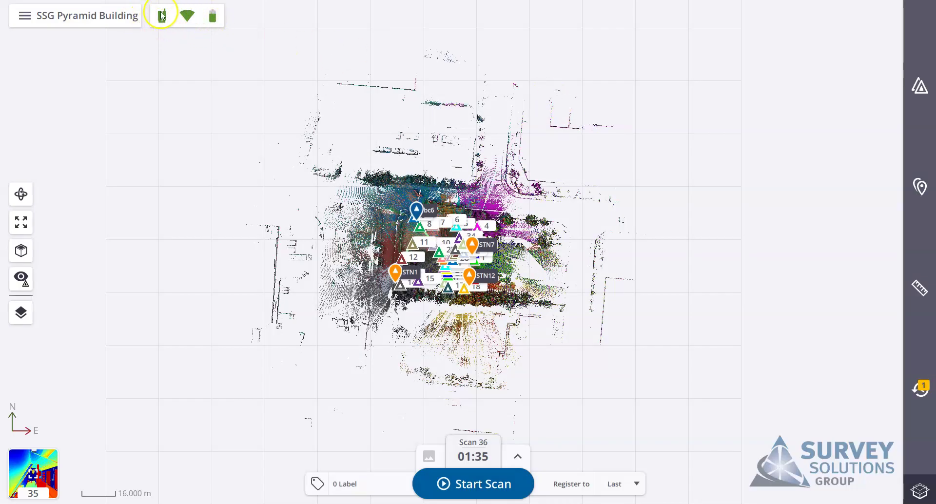
Review the scanner's Wi-Fi, battery and storage status, then bring up the project's main menu
left_click(187, 16)
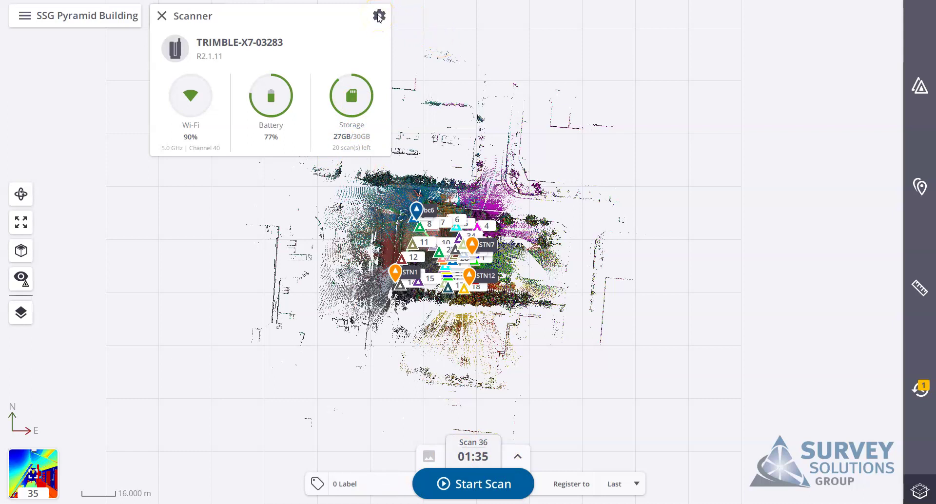
left_click(162, 17)
left_click(23, 16)
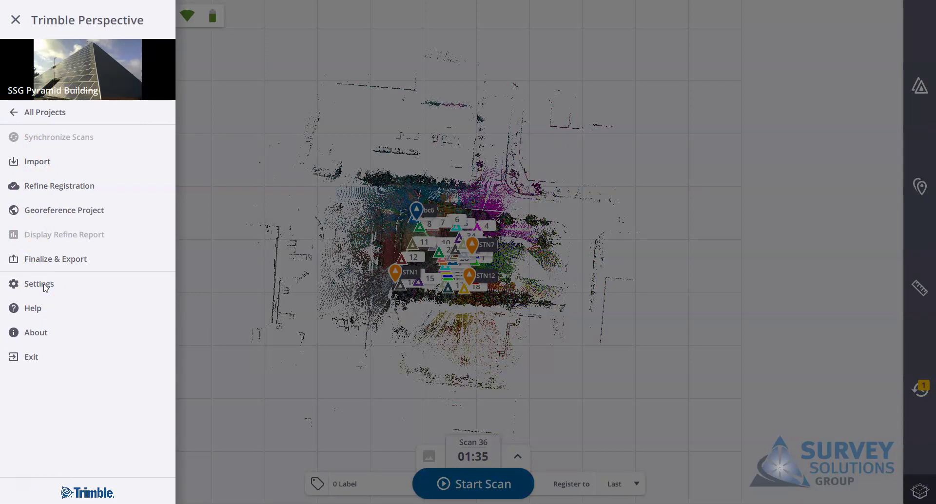
In Settings, select Scan Display Filter value 5, then view Units (Meters, Square Meters)
left_click(39, 284)
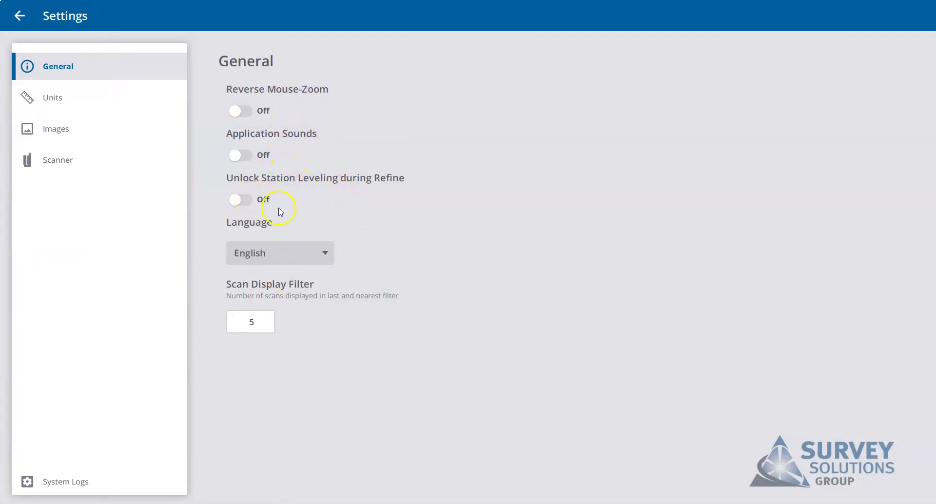
double_click(247, 326)
left_click(54, 97)
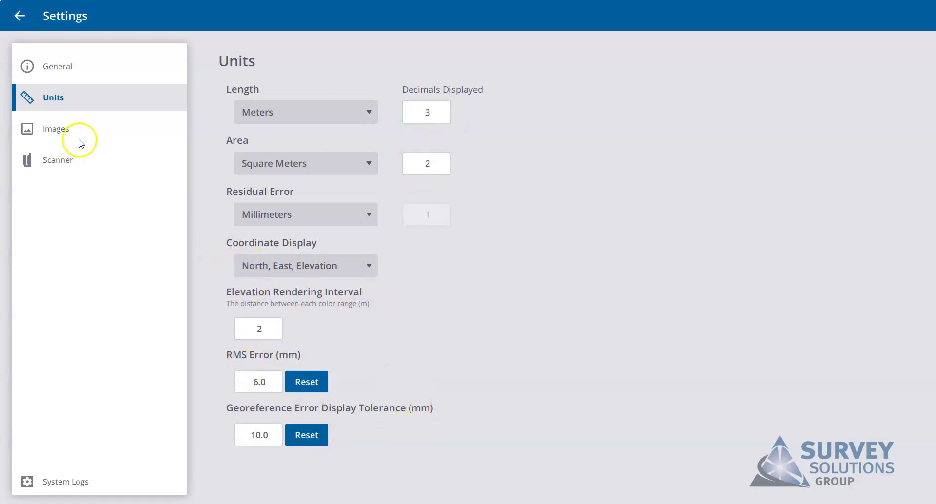
In Images settings, keep Number of Images at 15 and turn on Automatic Panorama Creation
left_click(57, 131)
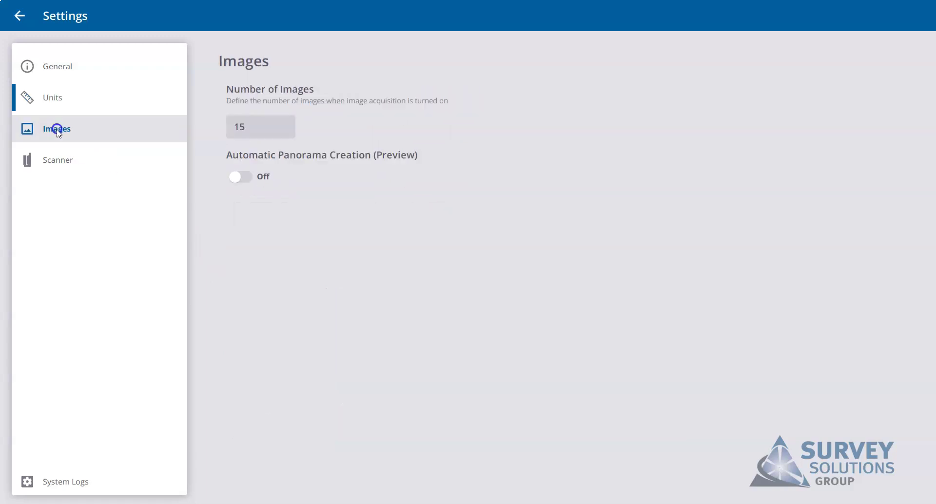
left_click(287, 129)
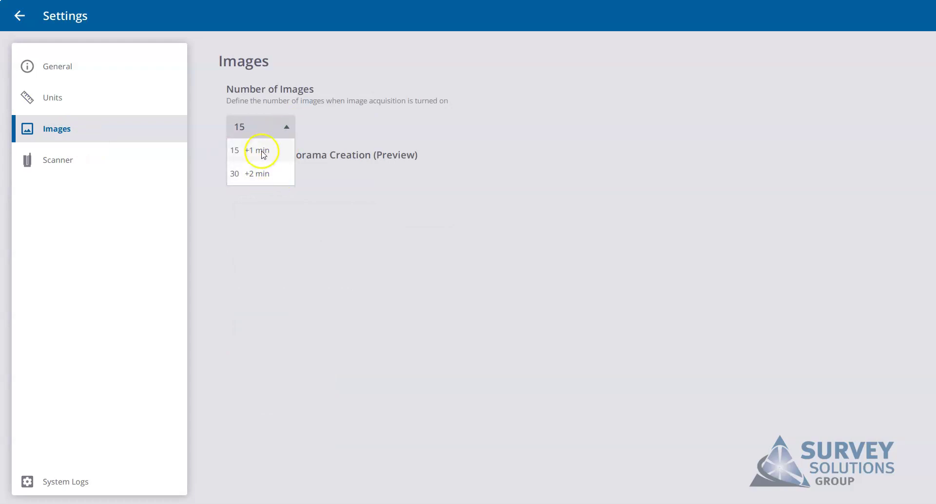
left_click(262, 175)
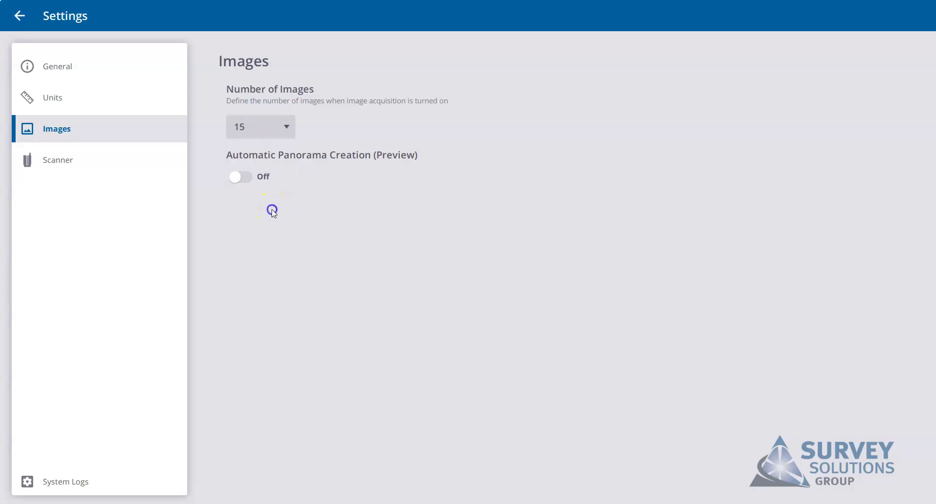
left_click(245, 178)
Review the Scanner settings: Wi-Fi, battery, storage, report buttons and leveling/LED toggles
left_click(51, 162)
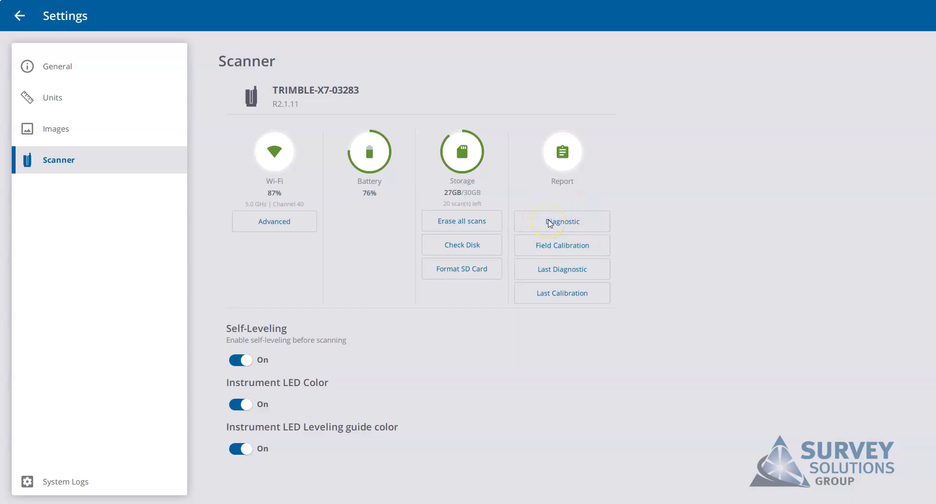
left_click(548, 273)
left_click(245, 402)
Return to the map and orbit the point cloud into a tilted 3D view
left_click(19, 15)
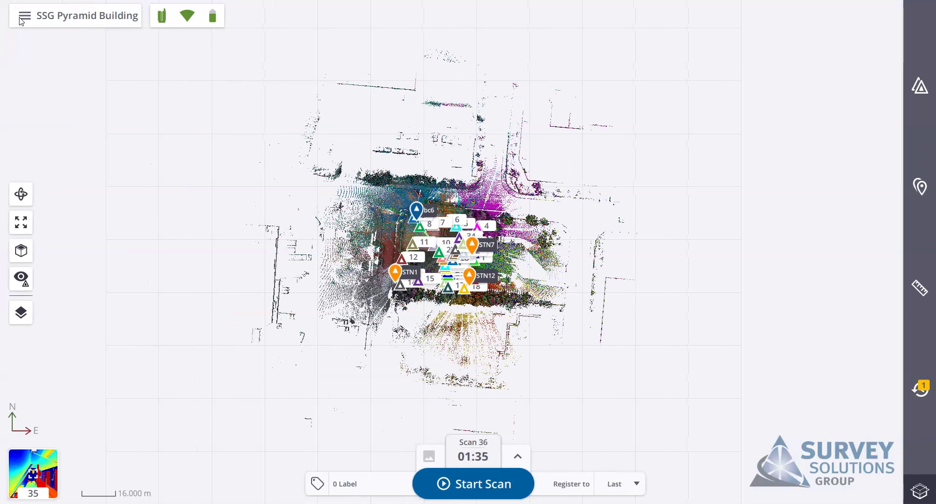
left_click(24, 18)
left_click(24, 195)
left_click_drag(416, 276, 431, 253)
scroll(437, 254, "up", 2)
scroll(437, 254, "up", 3)
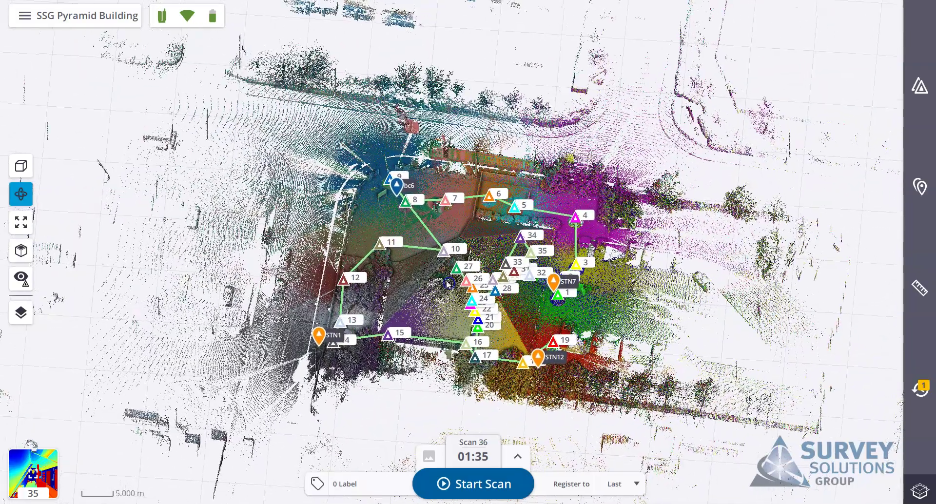
Toggle orthographic and perspective projection, then return to plan view fitted to the whole cloud
left_click(22, 166)
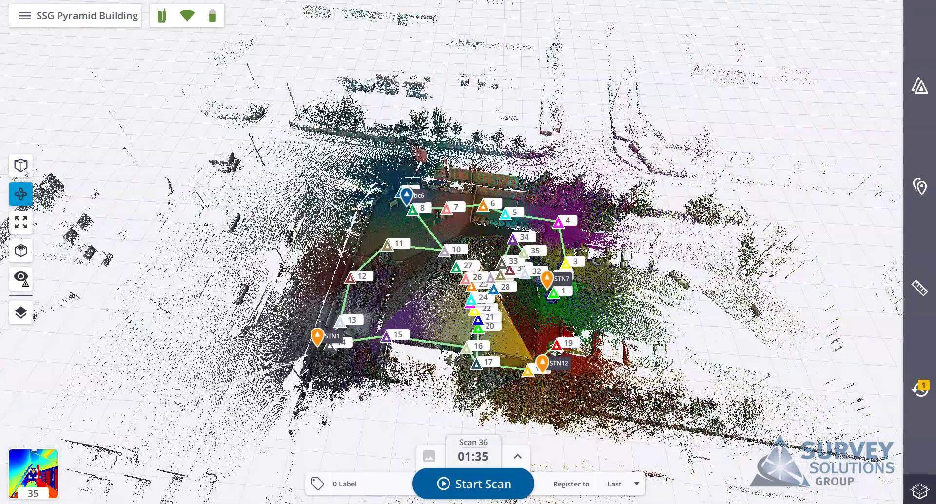
left_click(25, 171)
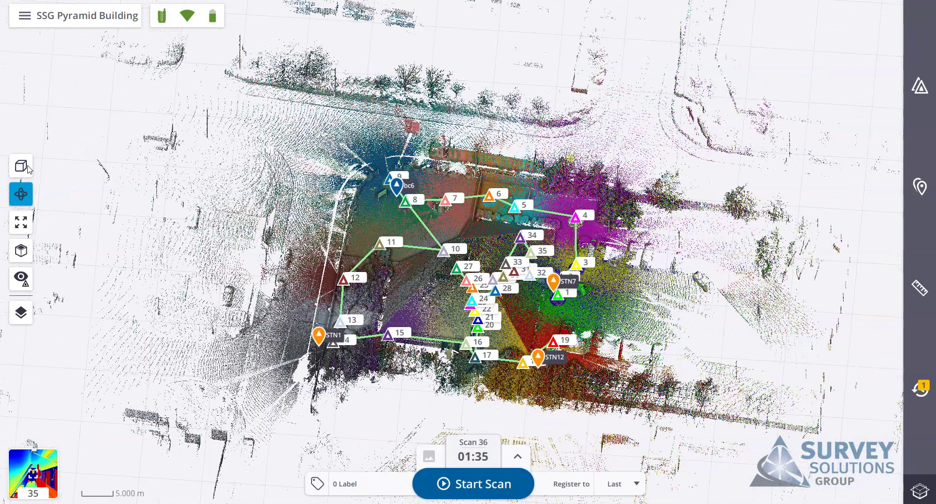
left_click(25, 171)
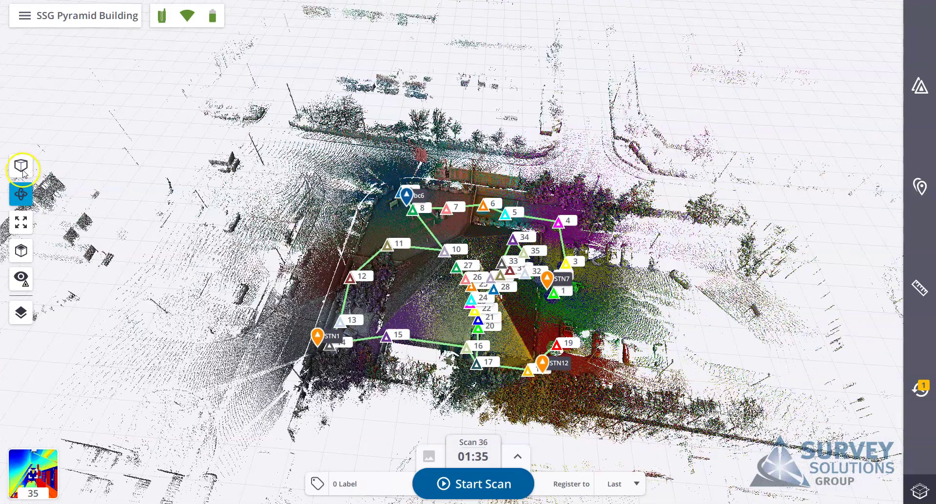
left_click(22, 194)
left_click(21, 222)
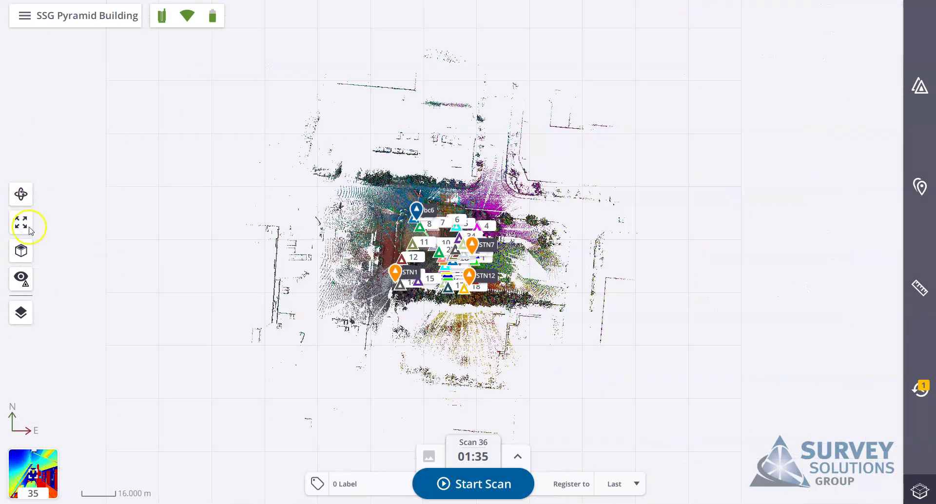
Try hiding all scans, showing all, and showing only the most recent scan
left_click(21, 252)
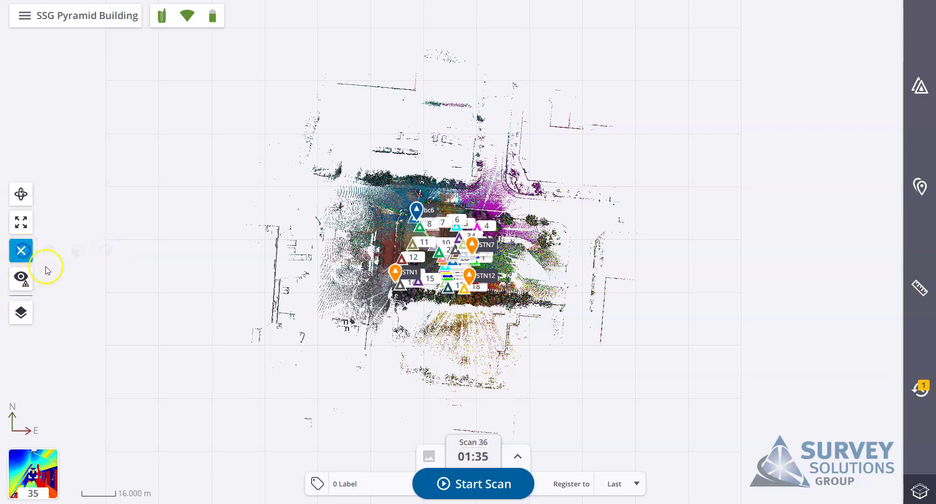
left_click(23, 279)
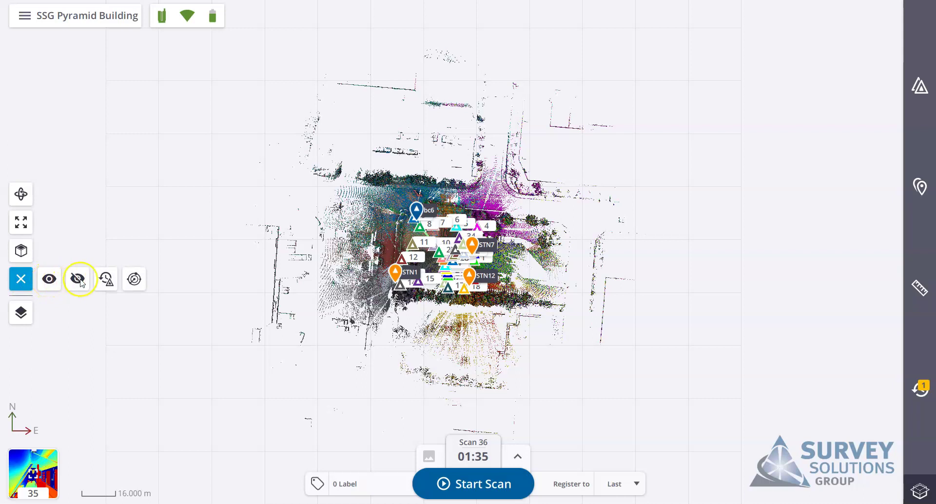
left_click(77, 280)
left_click(49, 279)
left_click(106, 280)
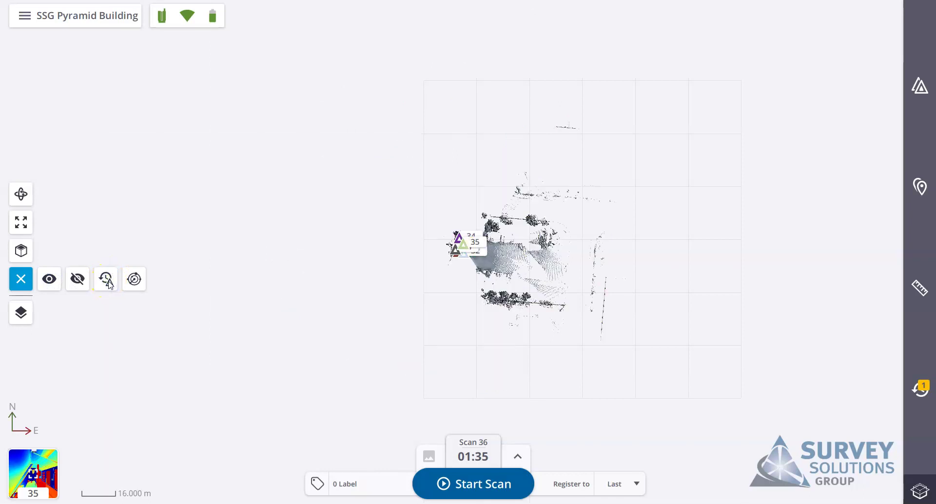
left_click(106, 279)
left_click(481, 245)
left_click(462, 263)
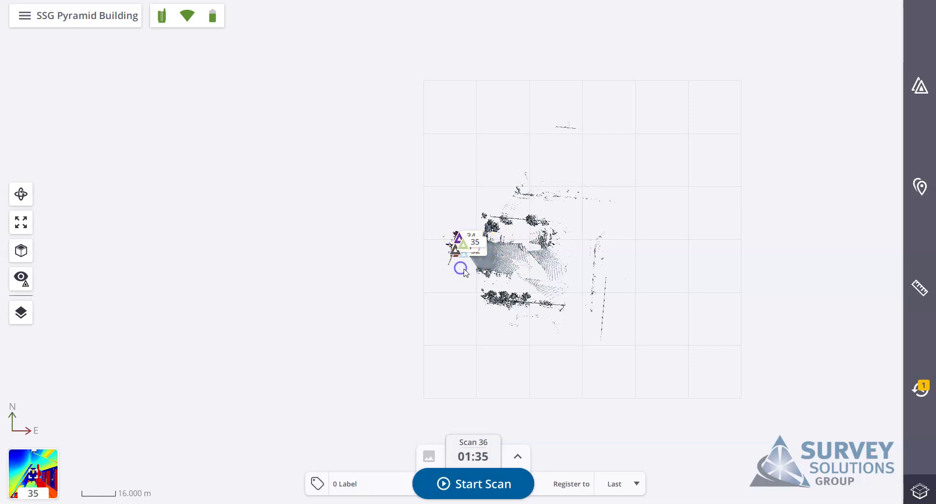
Filter the view to show only Scan 33, then show all scans again
left_click(21, 278)
left_click(129, 279)
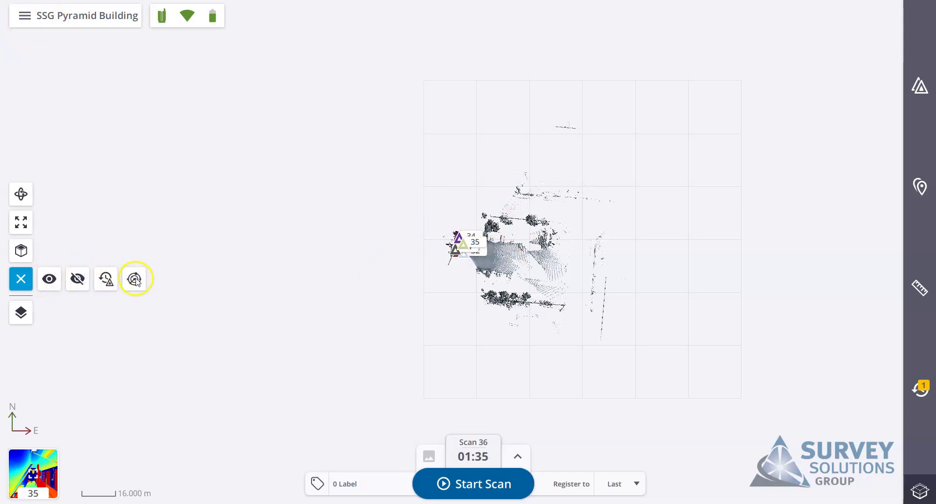
left_click(136, 279)
left_click(190, 279)
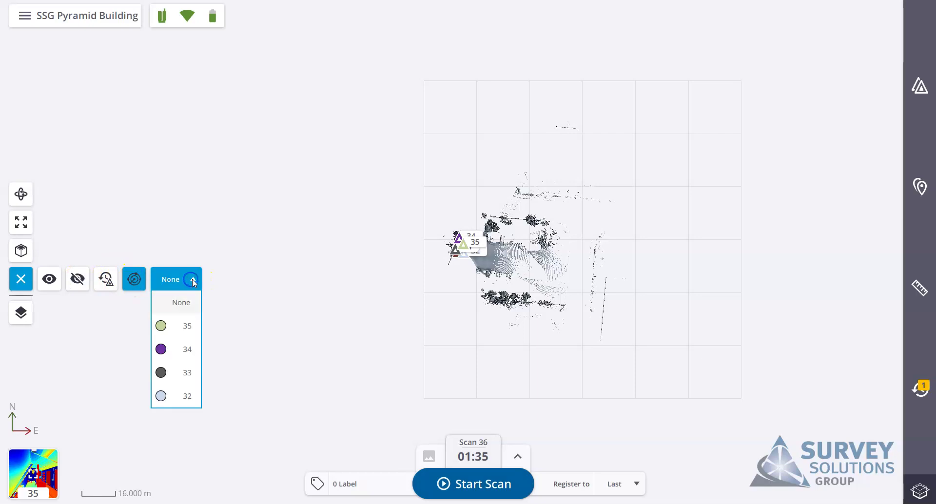
left_click(187, 373)
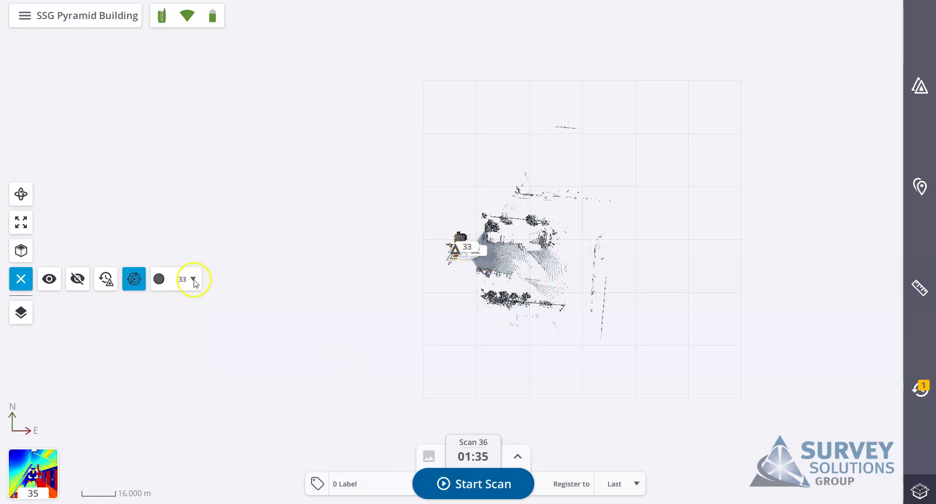
left_click(137, 283)
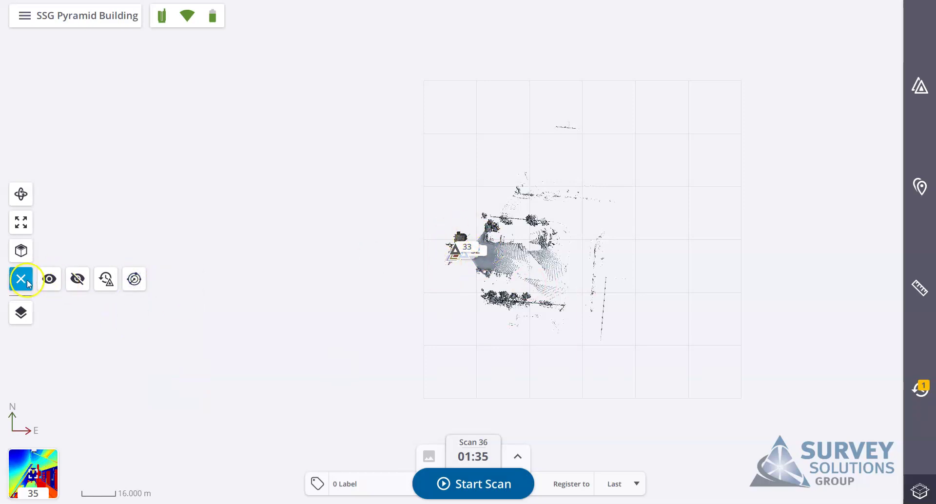
left_click(49, 279)
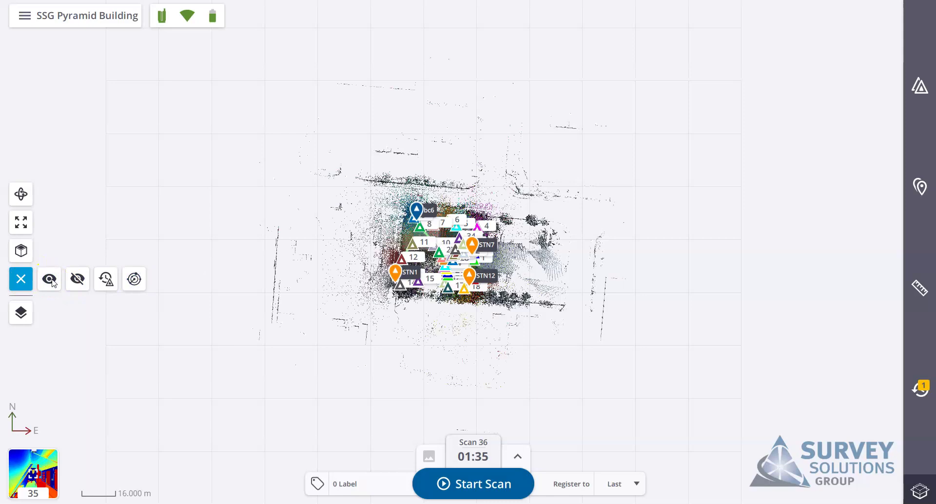
left_click(21, 279)
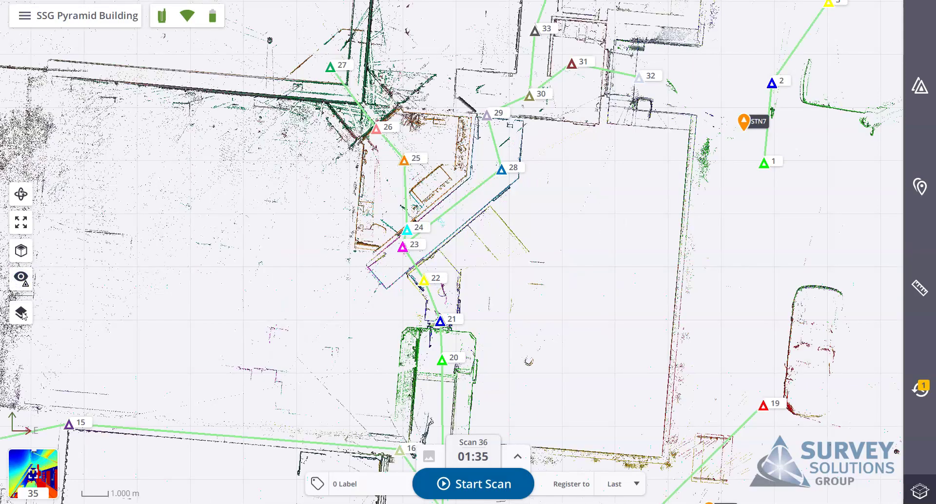
left_click(21, 313)
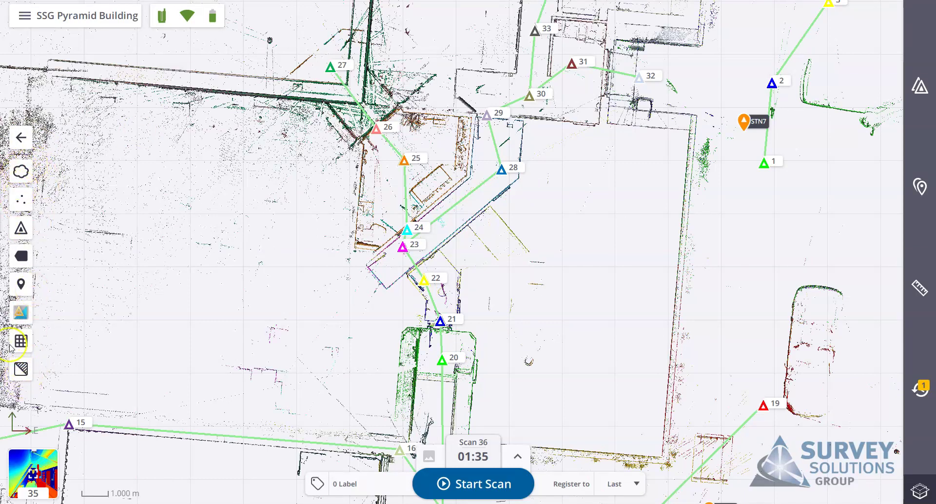
Toggle the coloured point cloud on and off several times, leaving it hidden
left_click(21, 171)
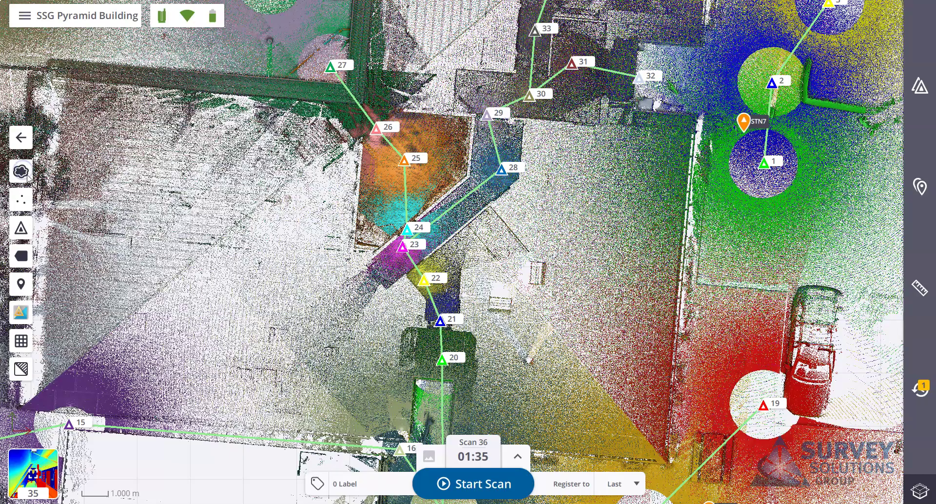
left_click(24, 173)
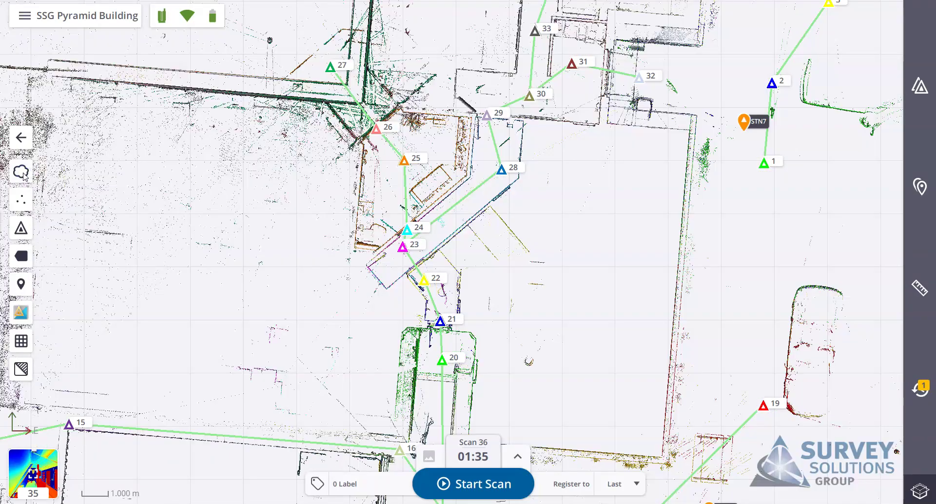
left_click(24, 173)
left_click(23, 173)
left_click(23, 173)
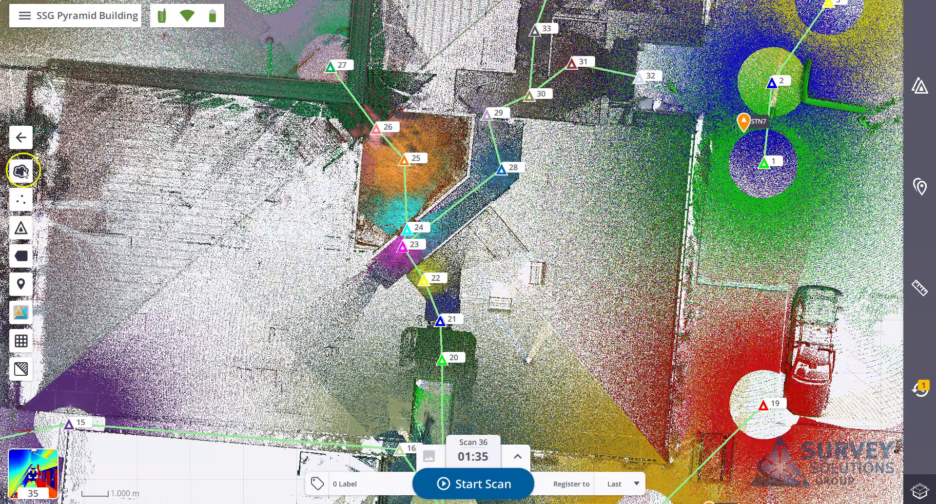
left_click(22, 171)
Render the point cloud at a denser setting, then return to the sparsest density
left_click(23, 204)
left_click(79, 202)
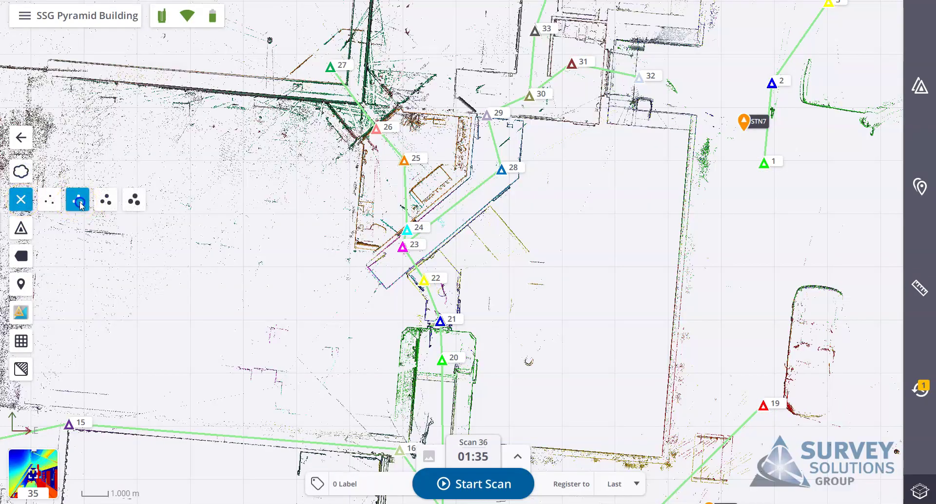
left_click(21, 200)
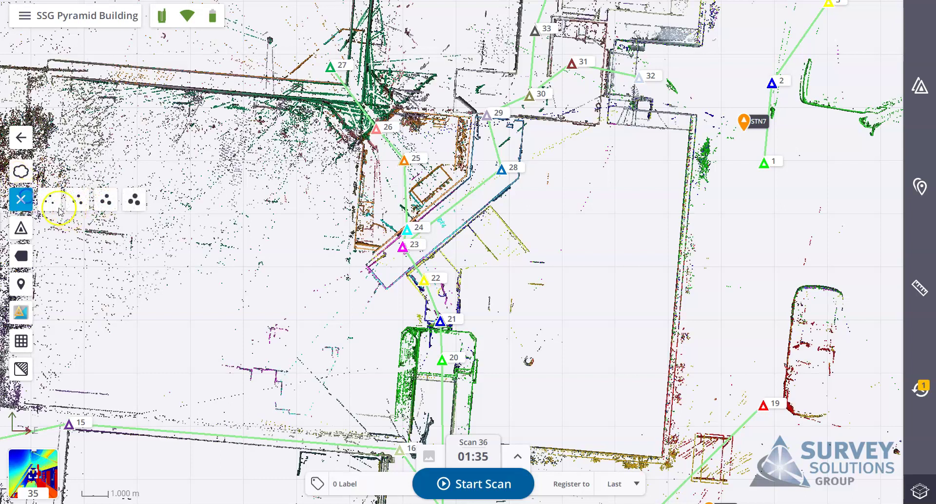
left_click(51, 201)
Hide and reshow the station markers, and check then close the pin placement options
left_click(21, 227)
left_click(20, 227)
left_click(23, 256)
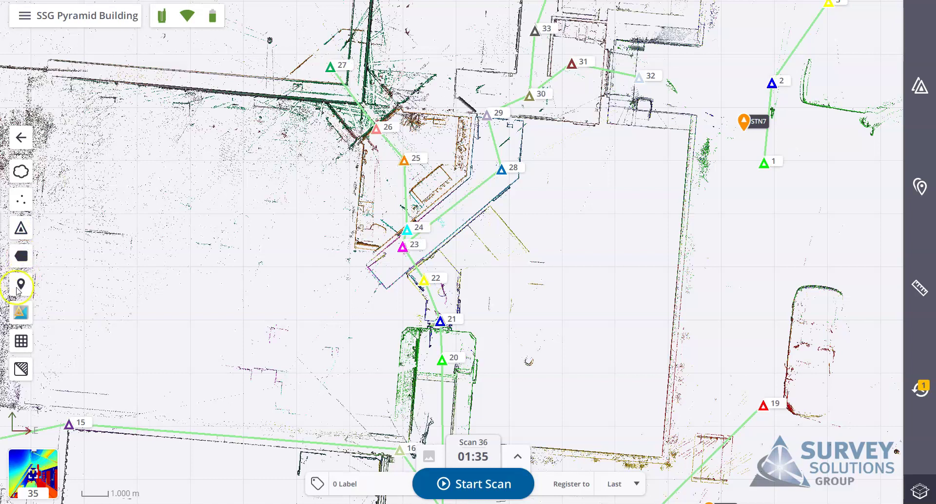
left_click(22, 288)
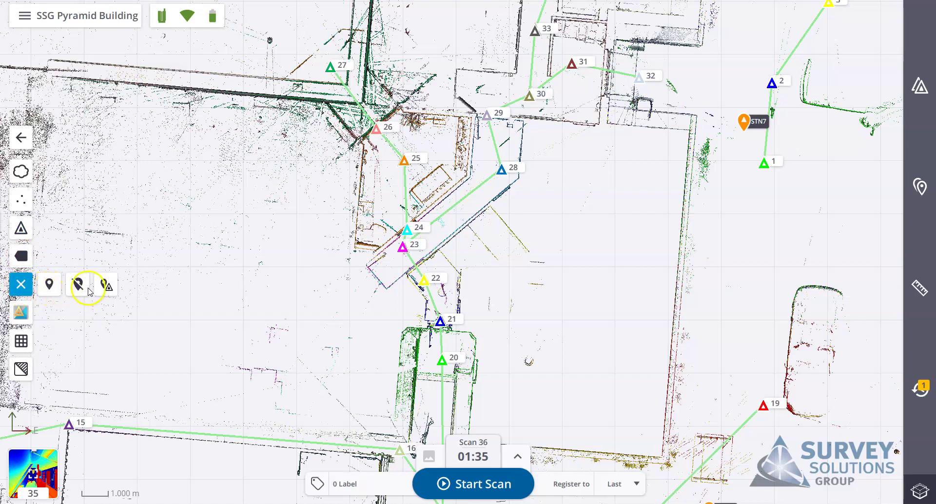
left_click(23, 286)
Change the point colouring from Scan Color to True Color, then to Color Coded Intensity
left_click(27, 317)
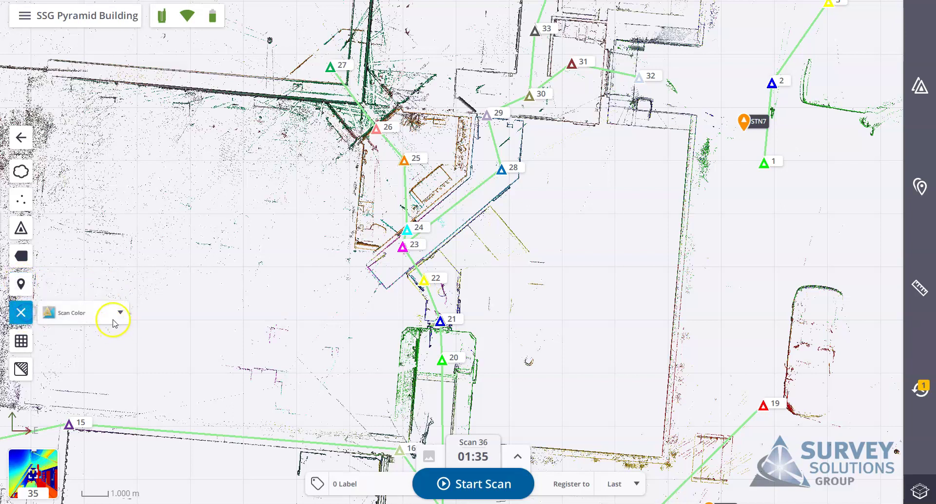
left_click(121, 313)
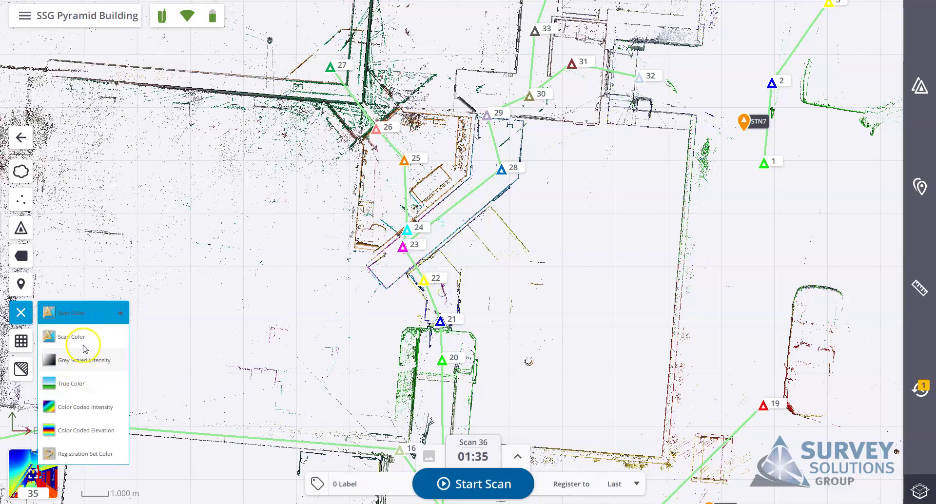
left_click(75, 384)
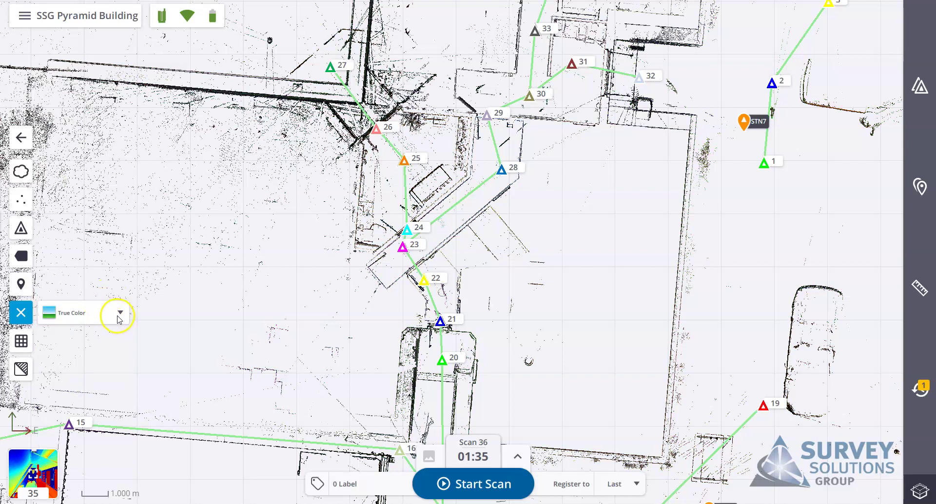
left_click(121, 314)
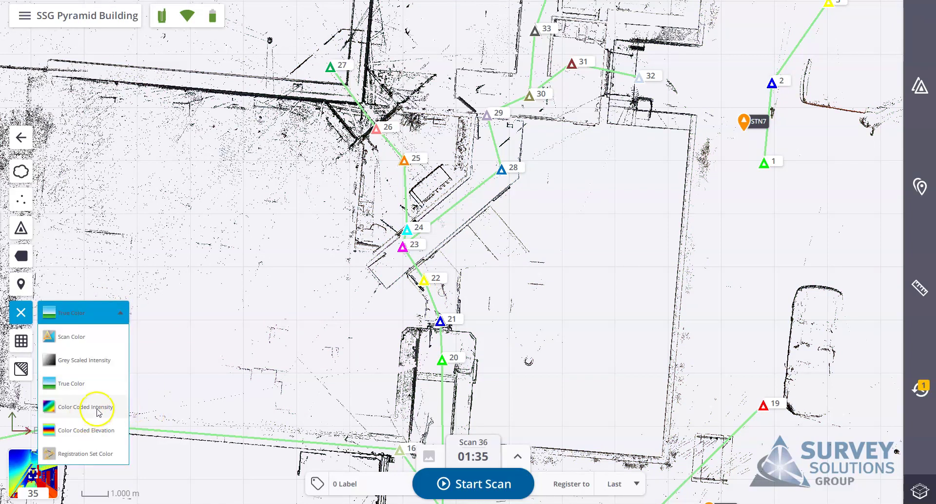
left_click(105, 407)
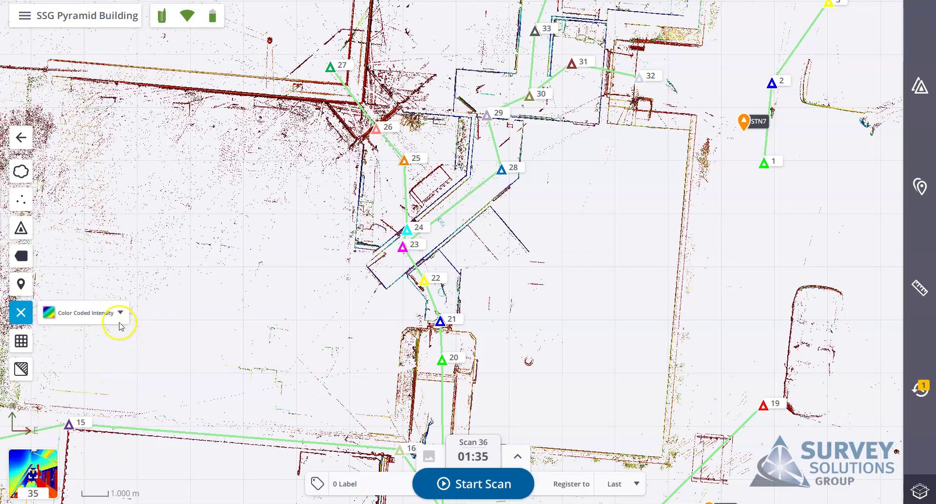
left_click(120, 314)
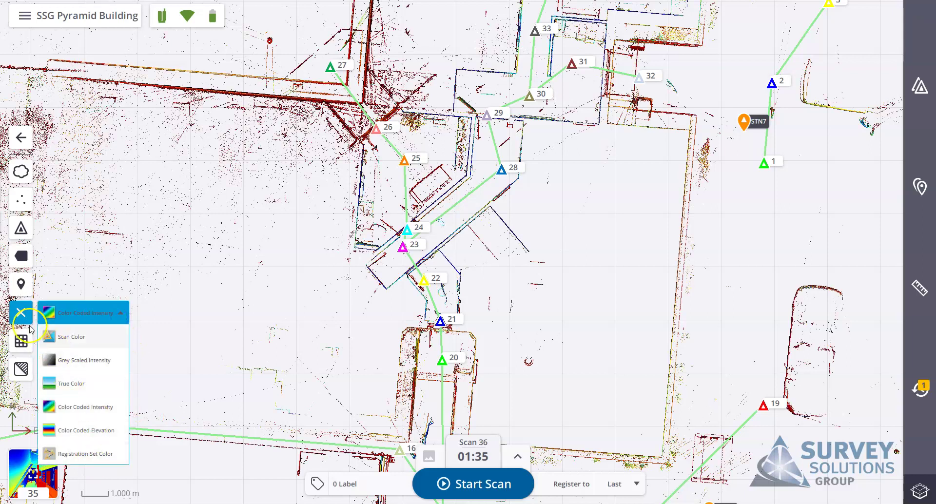
left_click(22, 309)
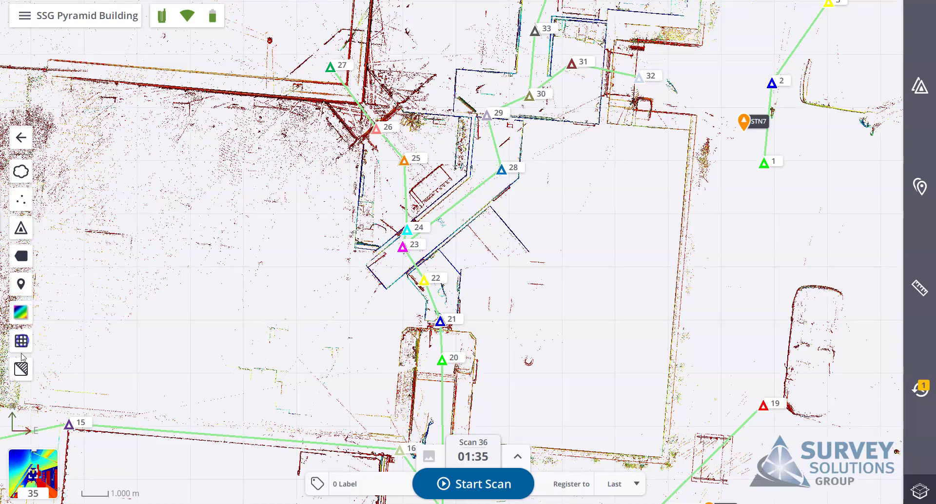
Switch the map background to dark and back to white, returning to the main map tools
left_click(22, 370)
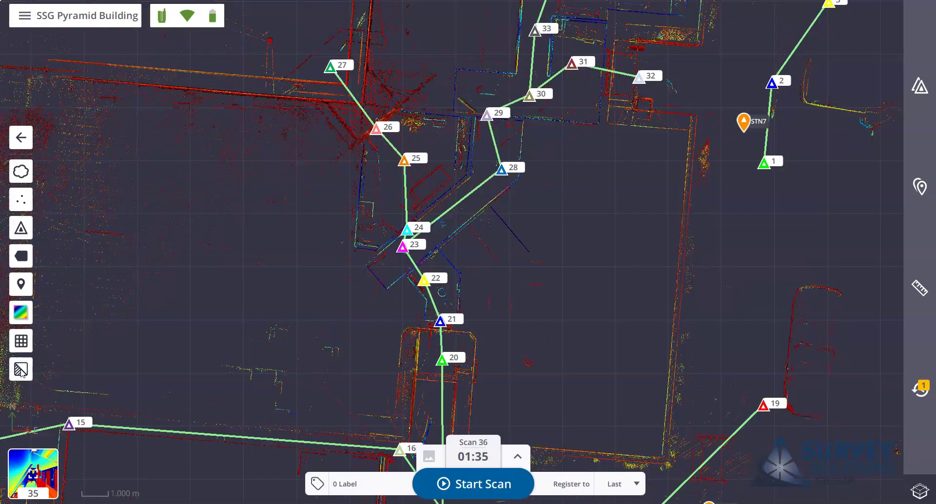
left_click(22, 369)
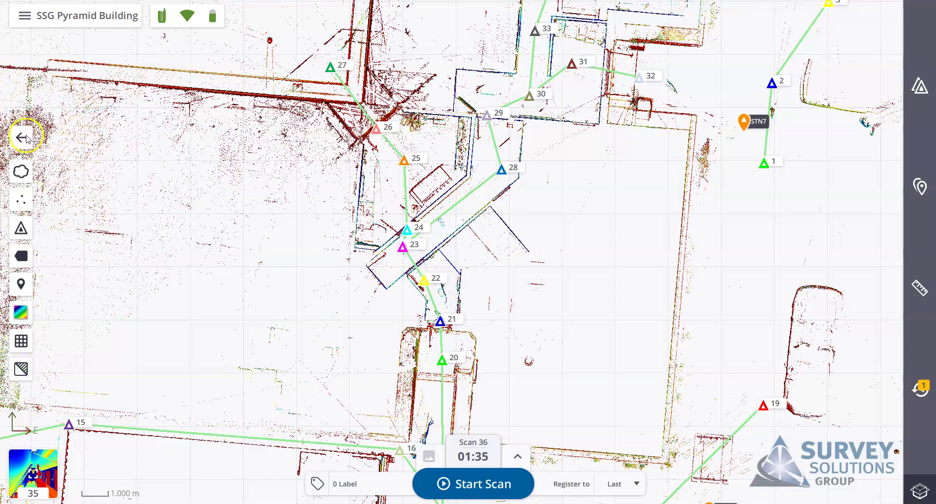
left_click(25, 137)
Zoom out on the site map and look around the current scan in 3D
scroll(442, 285, "down", 3)
scroll(441, 286, "down", 2)
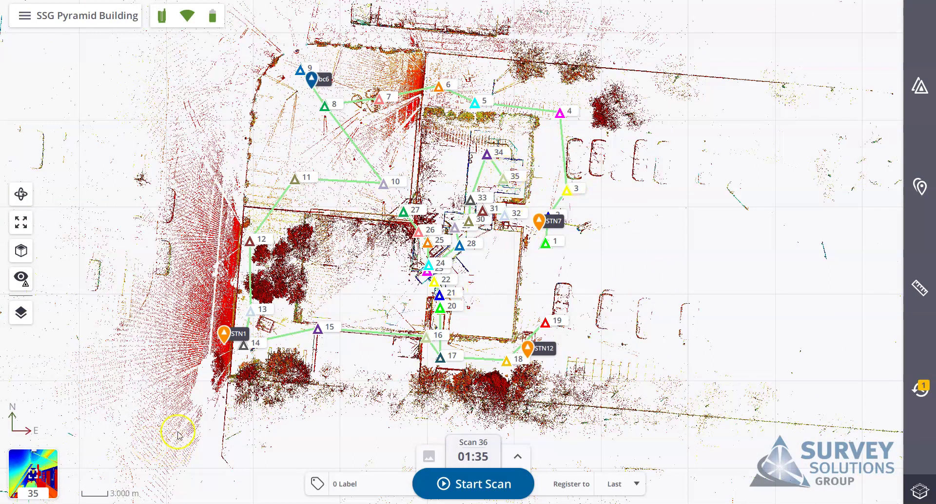
left_click(41, 472)
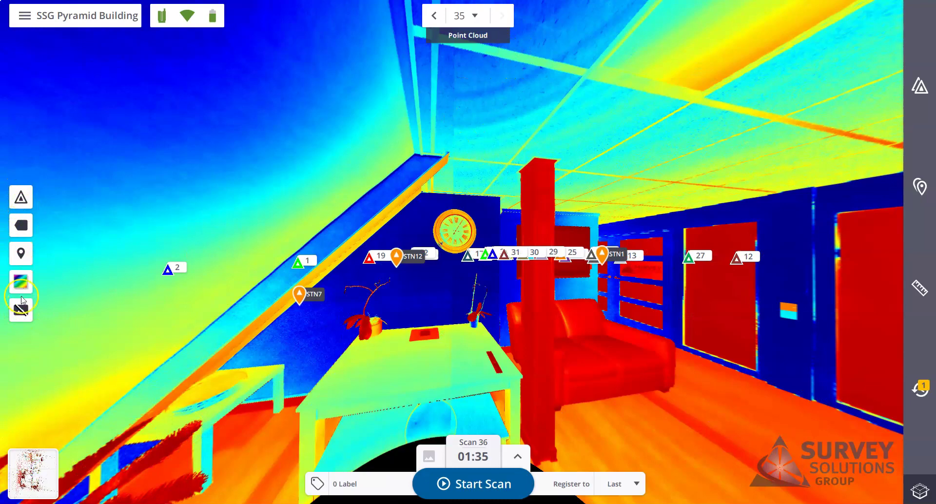
left_click_drag(378, 222, 342, 226)
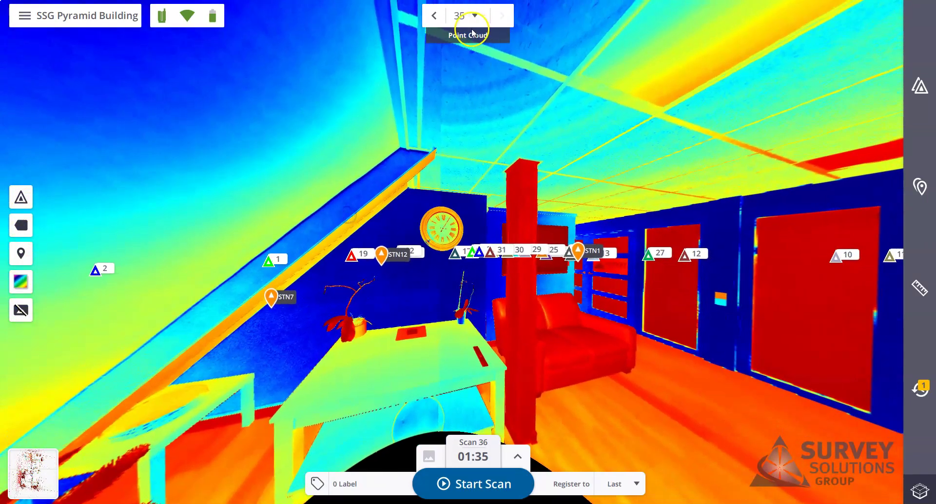
Switch to scan 33's point cloud and orbit toward the corridor, blue wall and office
left_click(471, 15)
left_click(471, 86)
left_click_drag(340, 347, 393, 341)
left_click_drag(182, 359, 371, 334)
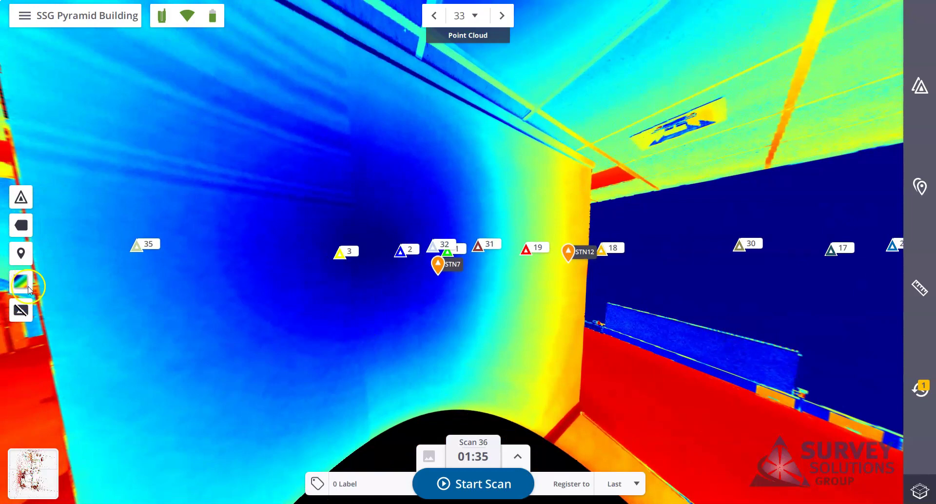
left_click_drag(50, 302, 221, 294)
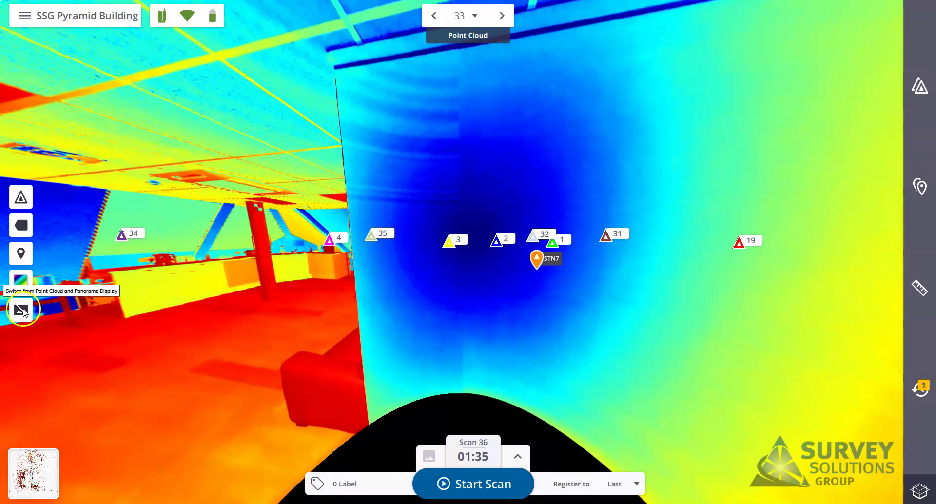
Look around scan 33's photo panorama, then return via the point cloud to the site map
left_click(21, 310)
mouse_move(253, 360)
left_mouse_down()
mouse_move(307, 341)
mouse_move(447, 356)
mouse_move(231, 361)
left_mouse_up()
left_click_drag(96, 346, 488, 330)
scroll(479, 323, "up", 5)
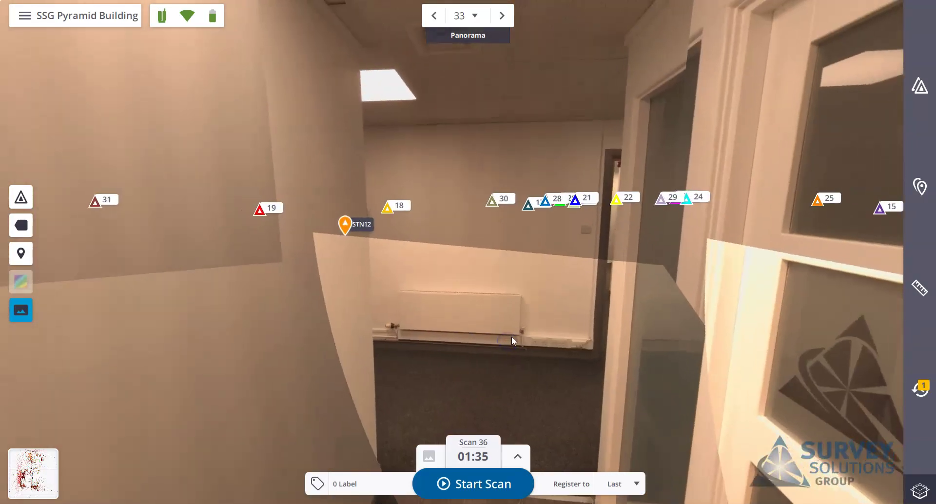
left_click(22, 311)
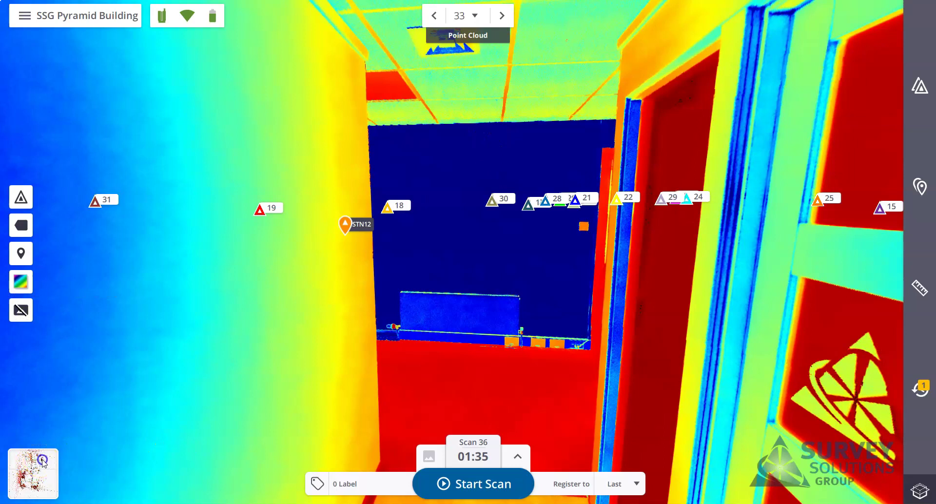
left_click(43, 462)
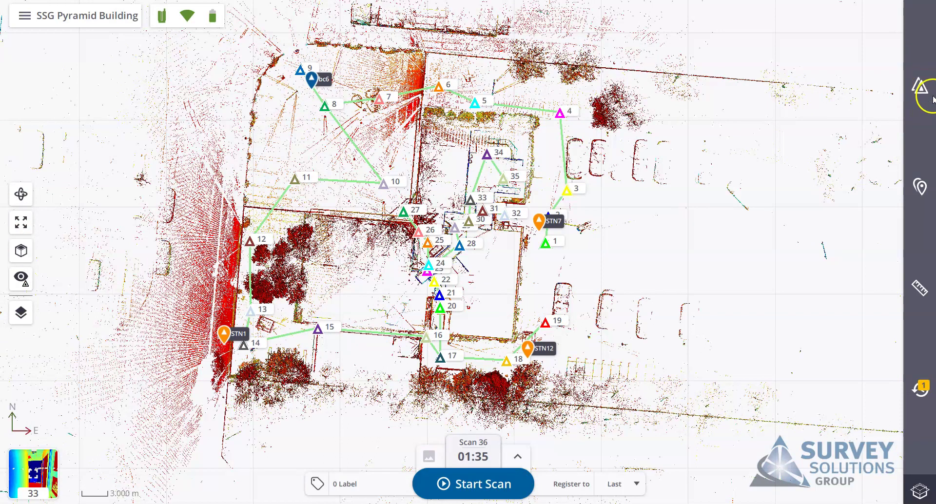
In the Stations list, hide station 35's scan from the map and show it again
left_click(919, 90)
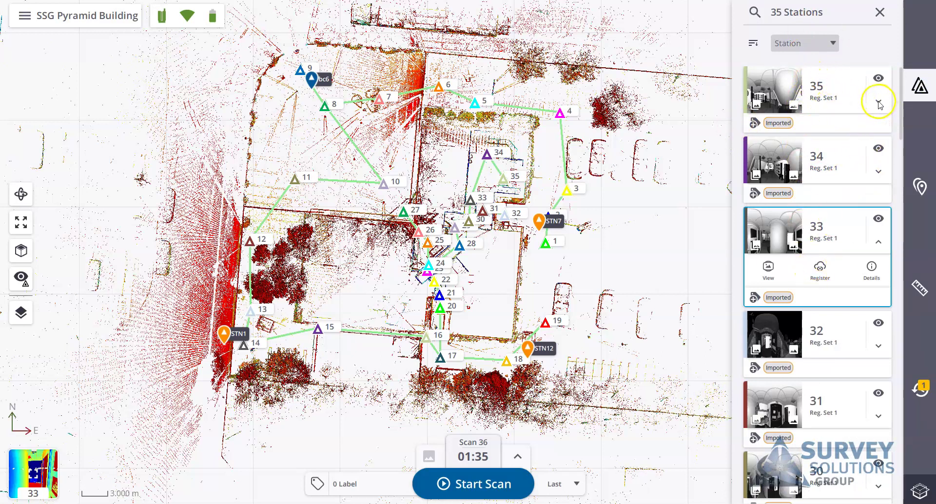
left_click(876, 78)
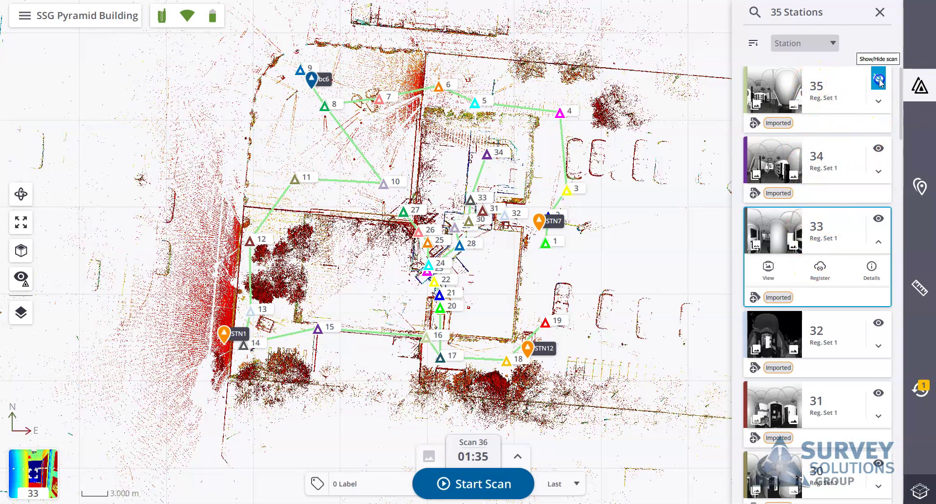
left_click(878, 79)
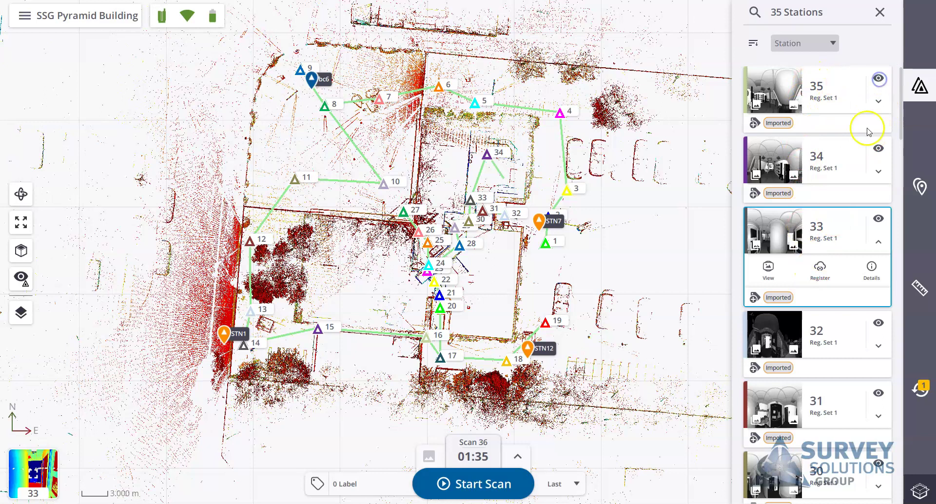
Make station 35 current, view its scan details, close the panel and pick station 4
left_click(878, 102)
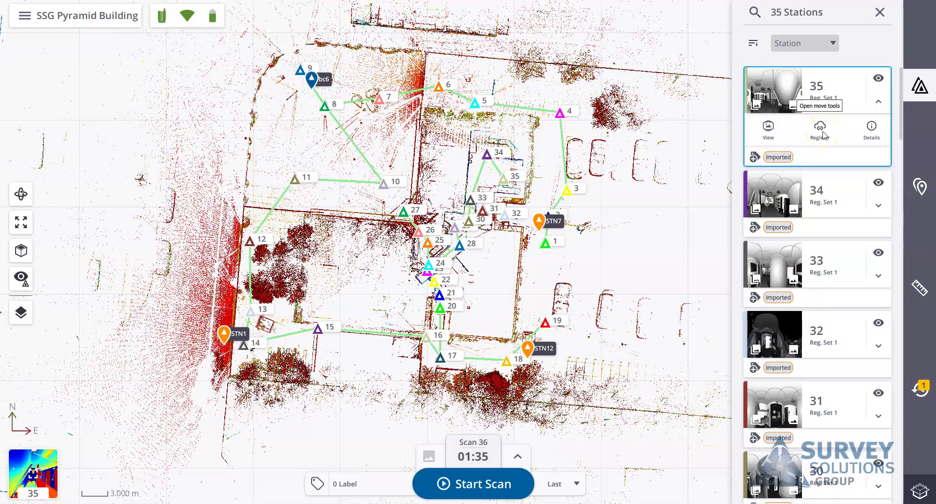
left_click(871, 129)
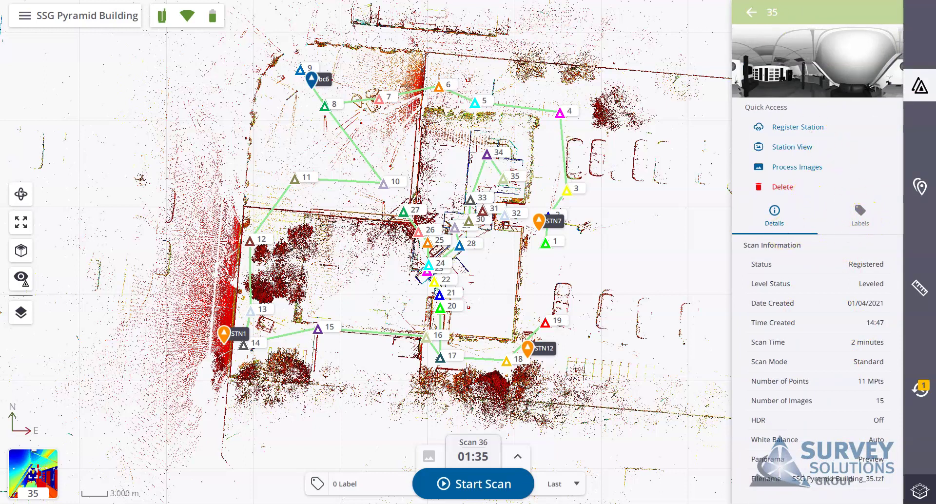
left_click(754, 14)
left_click(877, 13)
left_click(562, 114)
left_click(561, 114)
left_click(608, 147)
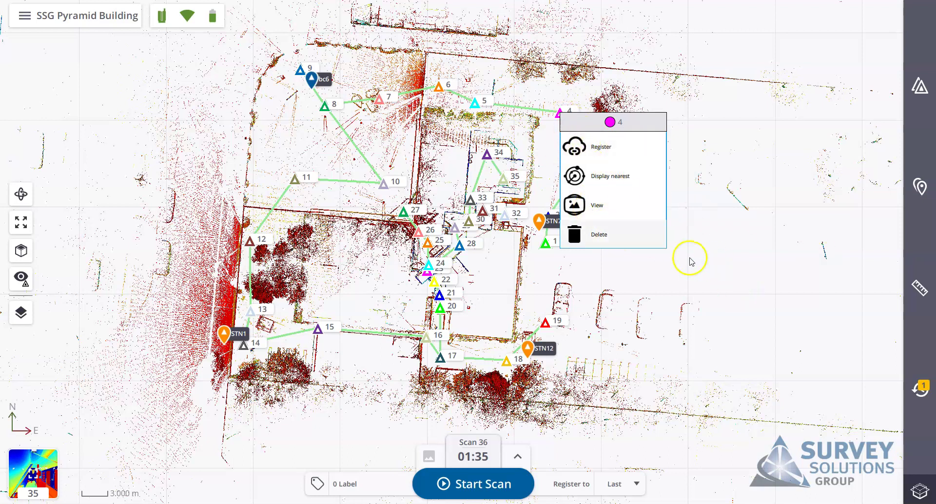
left_click(716, 260)
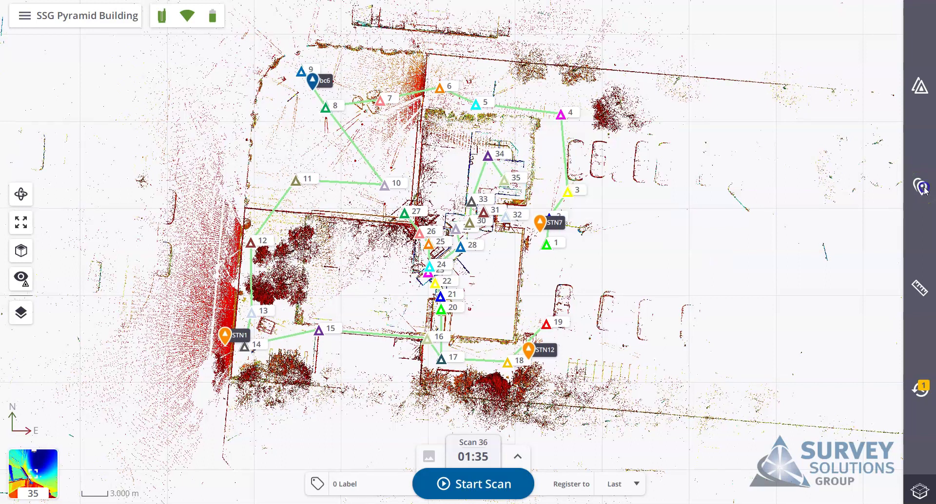
Show the 4 Points list with stations STN7, bc6, STN1 and STN12 and their errors
left_click(921, 187)
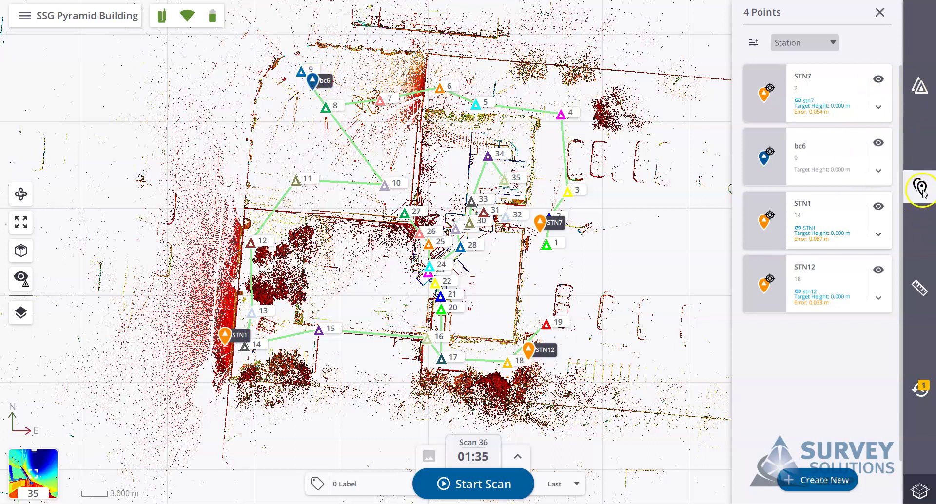
Preview the Distance and Area measurement tools, leaving the Measurement panel in Single point mode
left_click(922, 288)
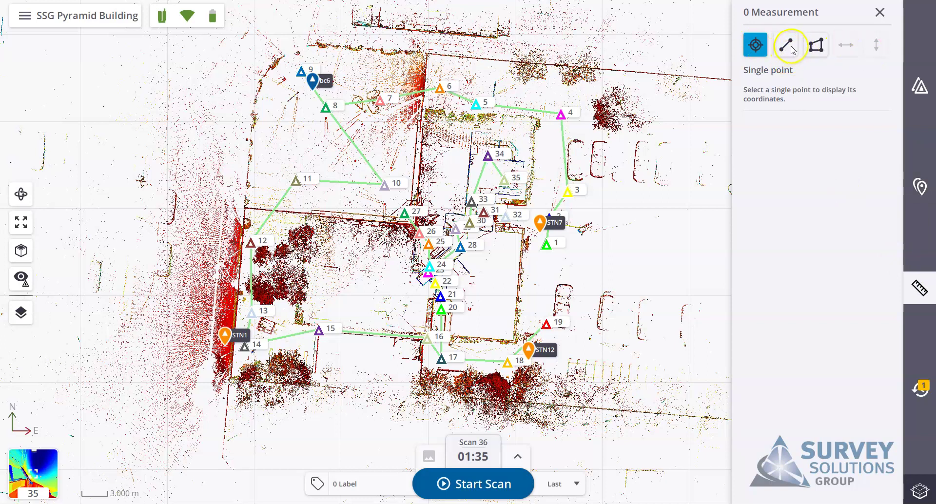
left_click(789, 45)
left_click(818, 49)
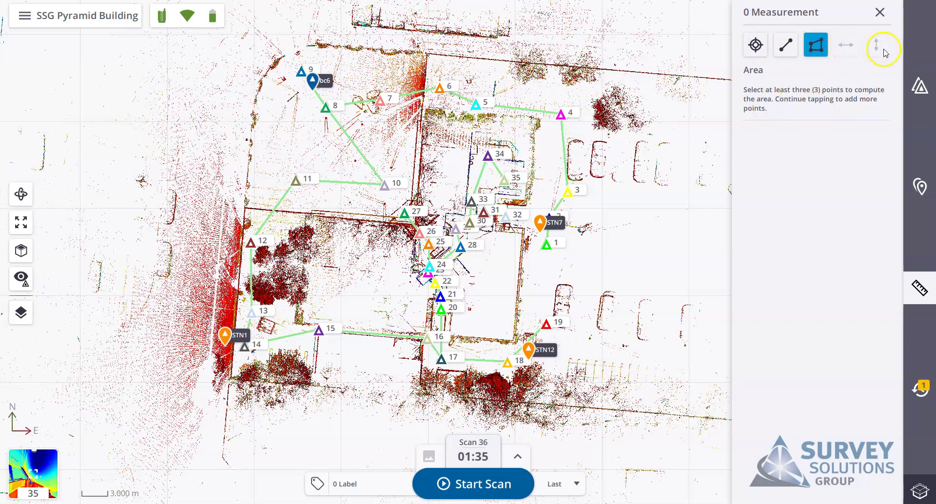
left_click(753, 53)
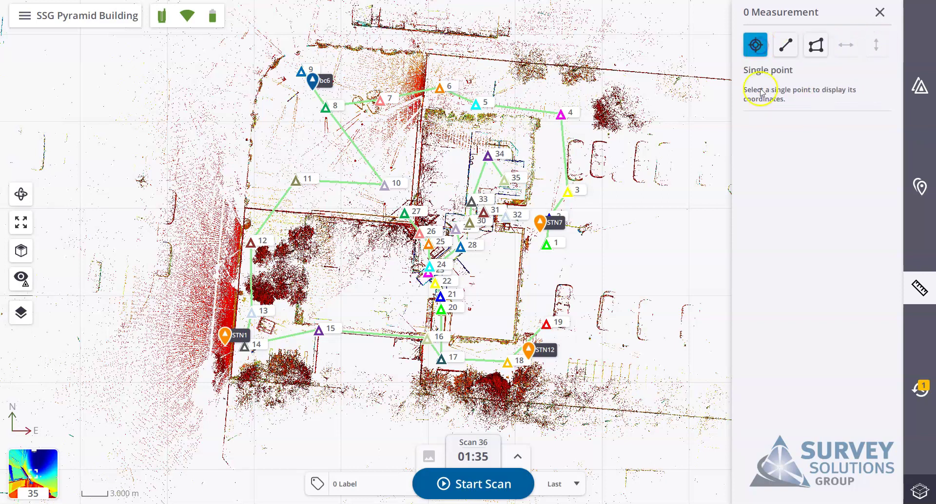
Read all notifications, collapsing Computing Matches, leaving 0 New, and close the panel
left_click(926, 393)
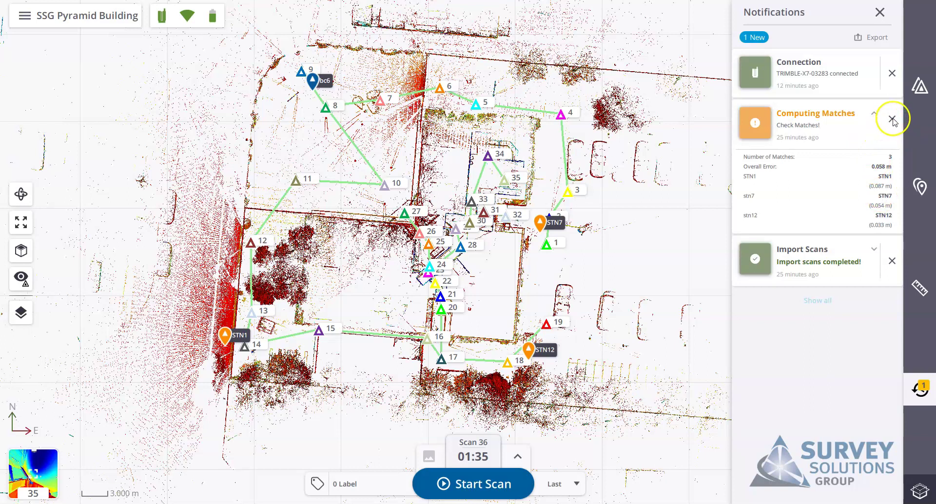
left_click(874, 114)
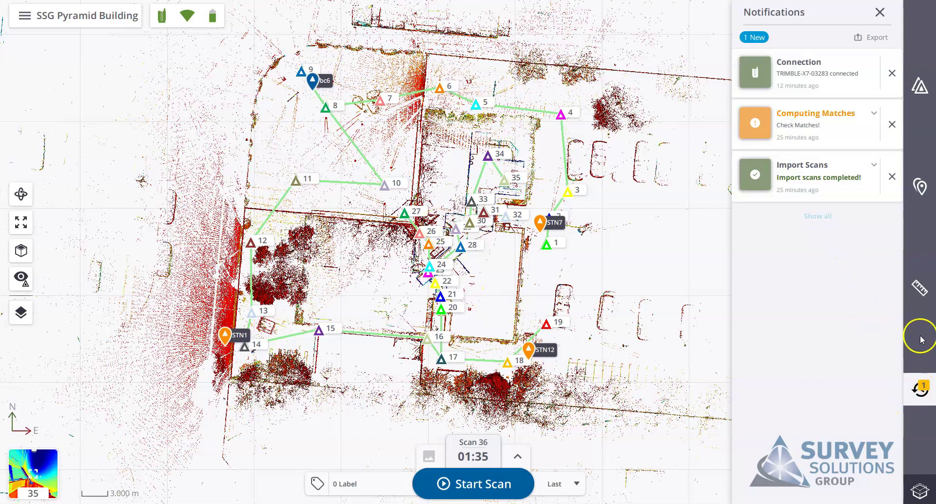
left_click(919, 389)
left_click(920, 388)
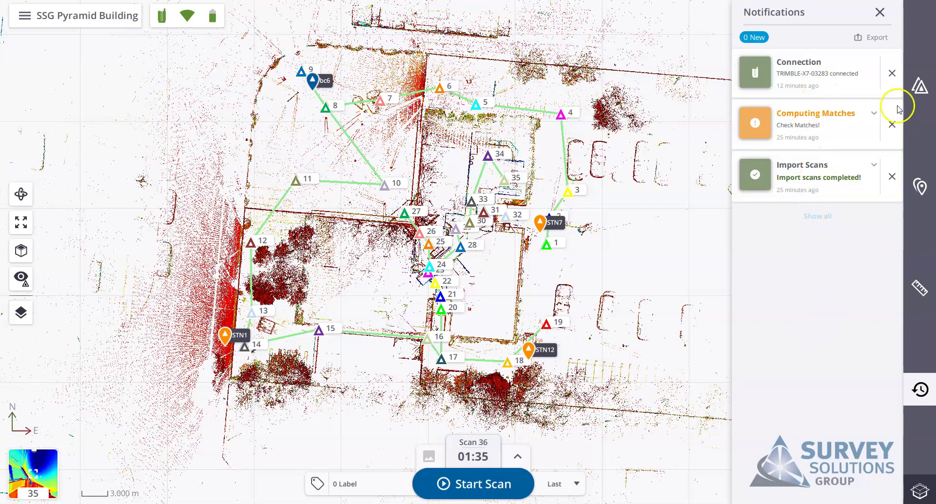
left_click(880, 12)
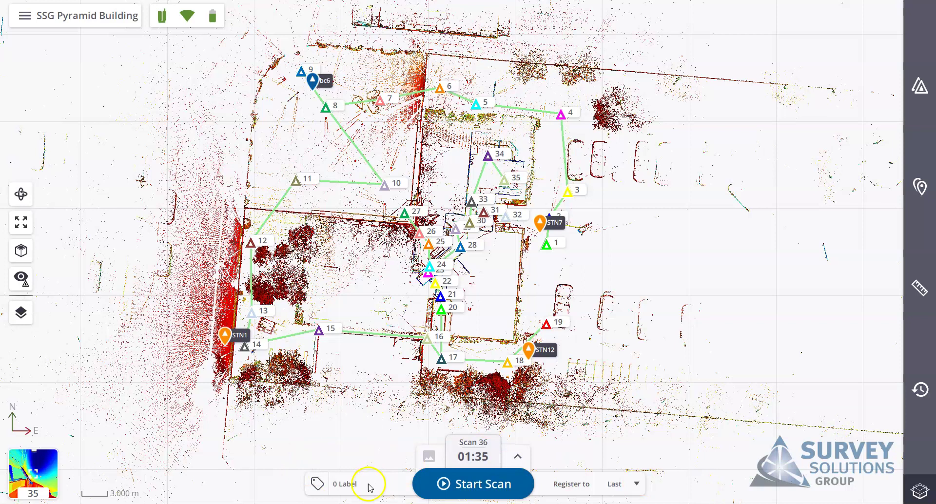
left_click(350, 485)
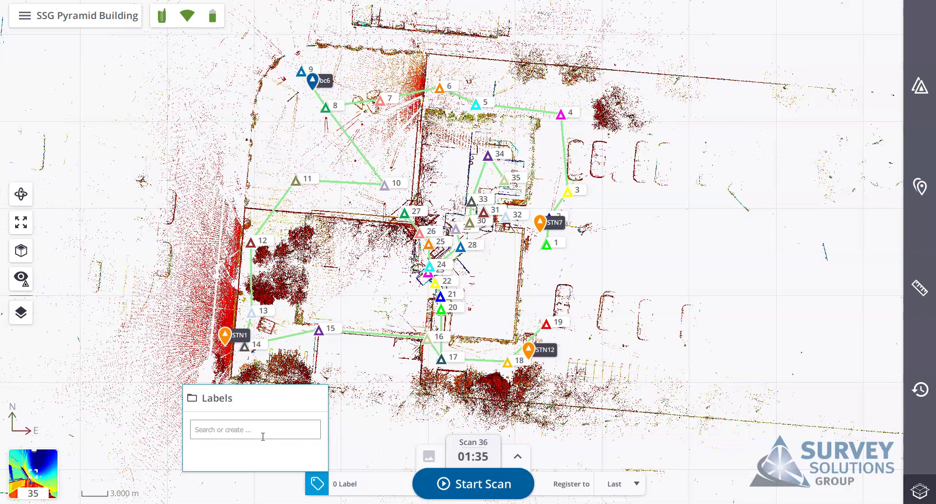
left_click(327, 483)
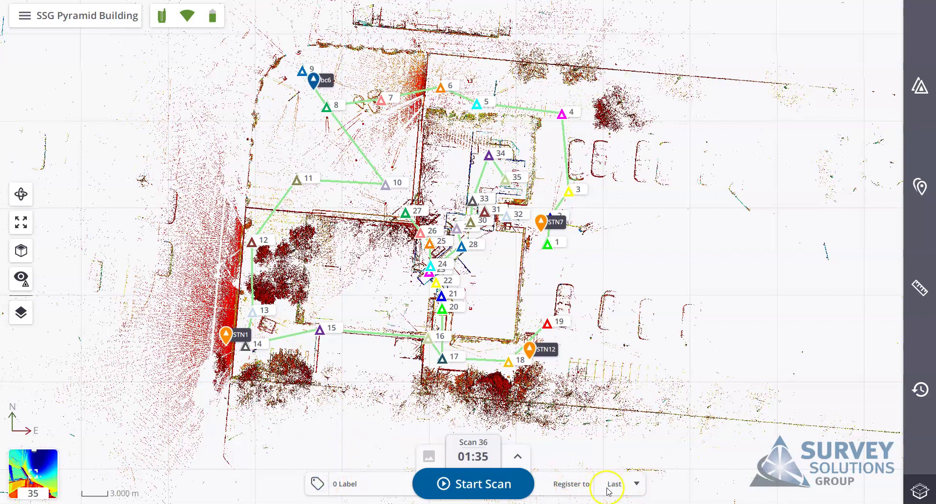
Change Scan 36's Register to target from Last to scan 30
left_click(636, 484)
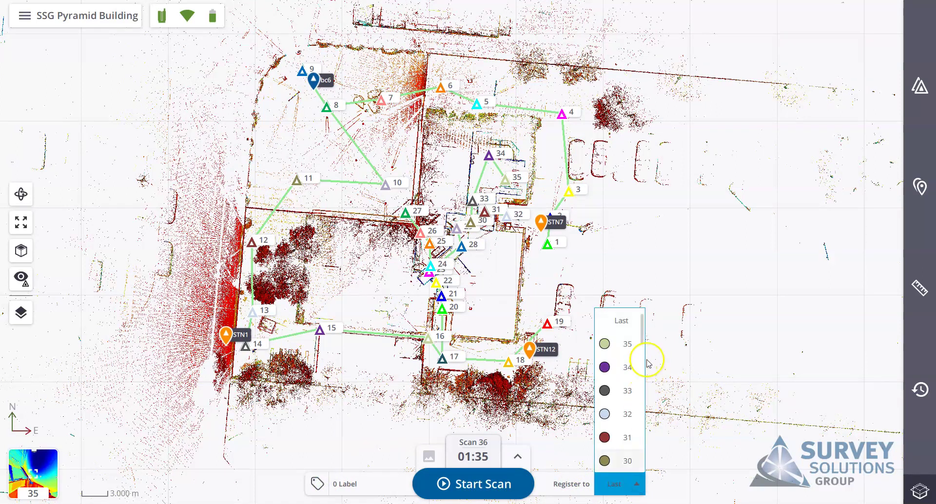
left_click(622, 320)
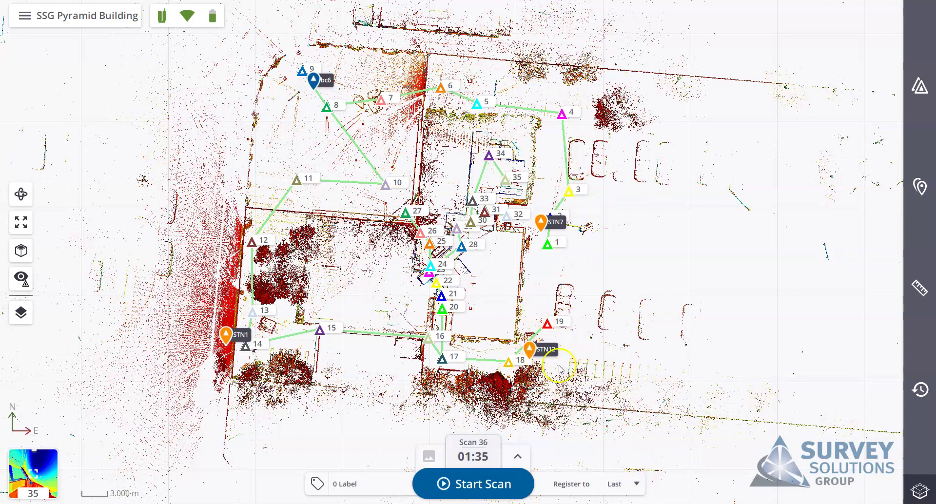
left_click(635, 484)
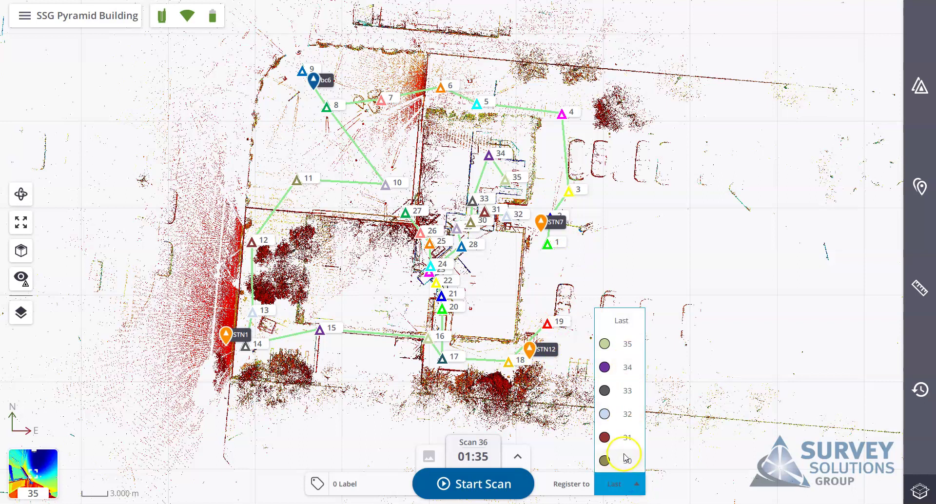
left_click(624, 458)
left_click(636, 484)
scroll(627, 389, "down", 2)
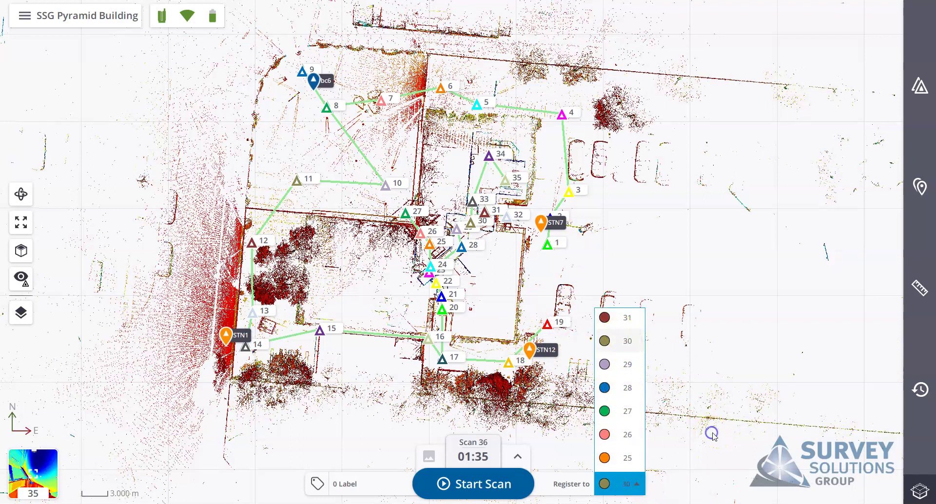
left_click(668, 441)
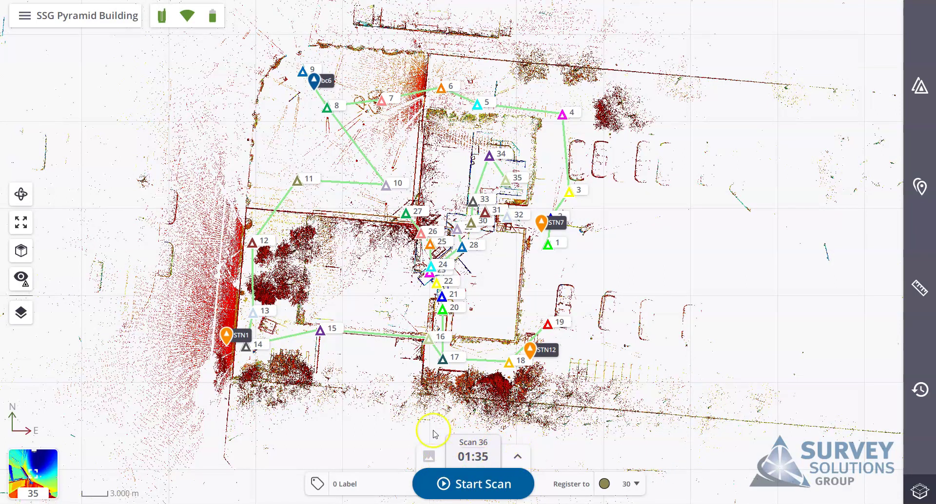
Compare 4 Minutes and High Sensitivity scan times, settling on 2 Minutes Standard (12 MPts, 11 mm)
left_click(519, 456)
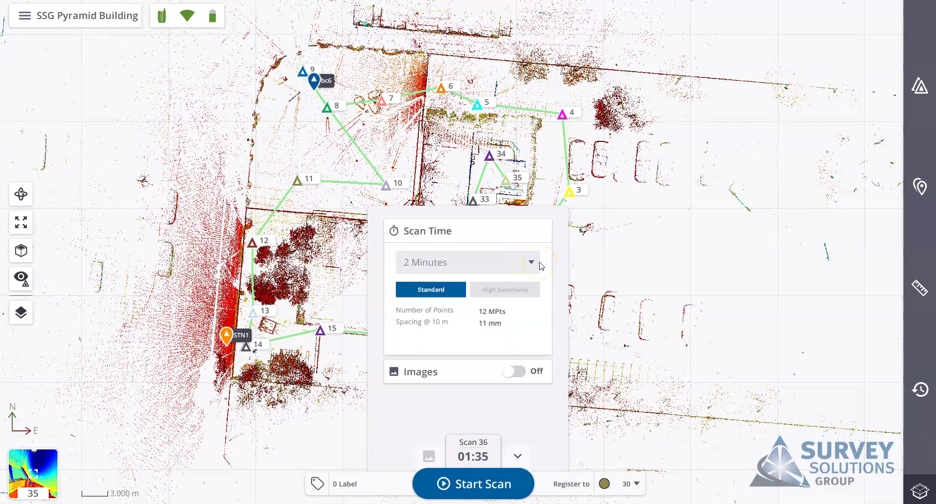
left_click(532, 263)
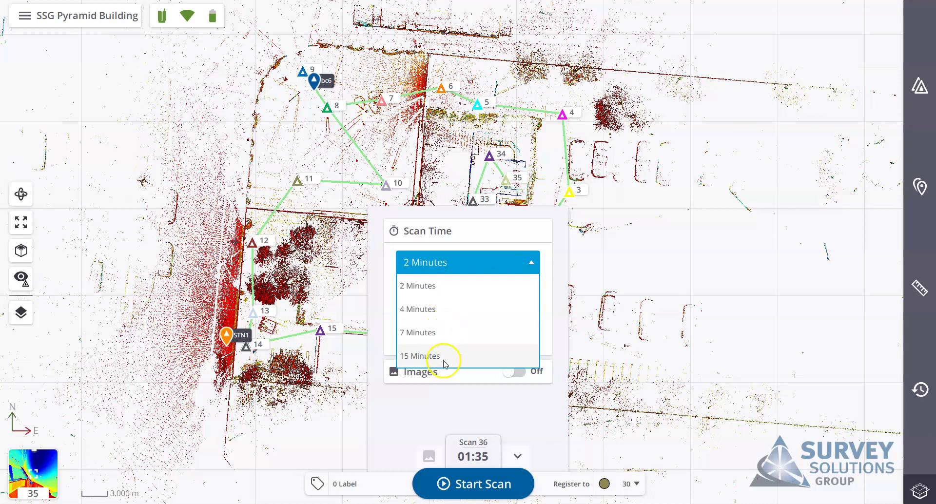
left_click(438, 309)
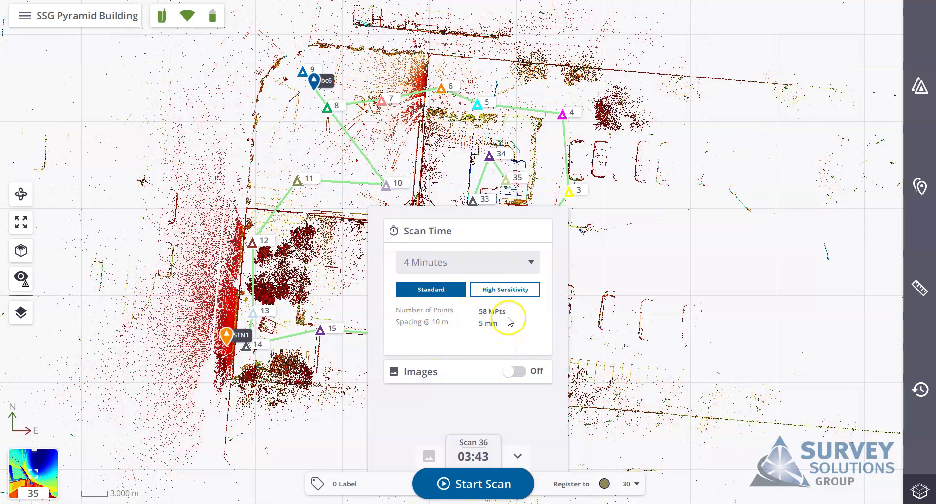
left_click(529, 263)
left_click(495, 283)
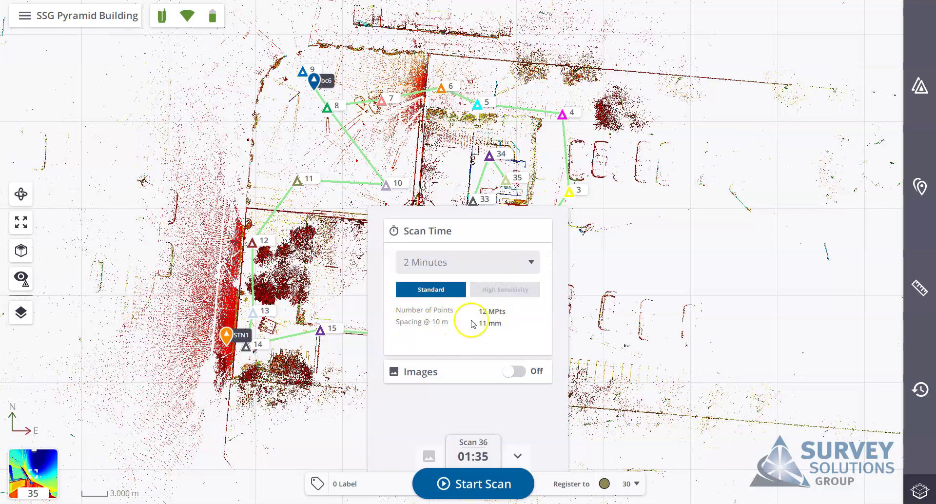
left_click(512, 265)
left_click(492, 308)
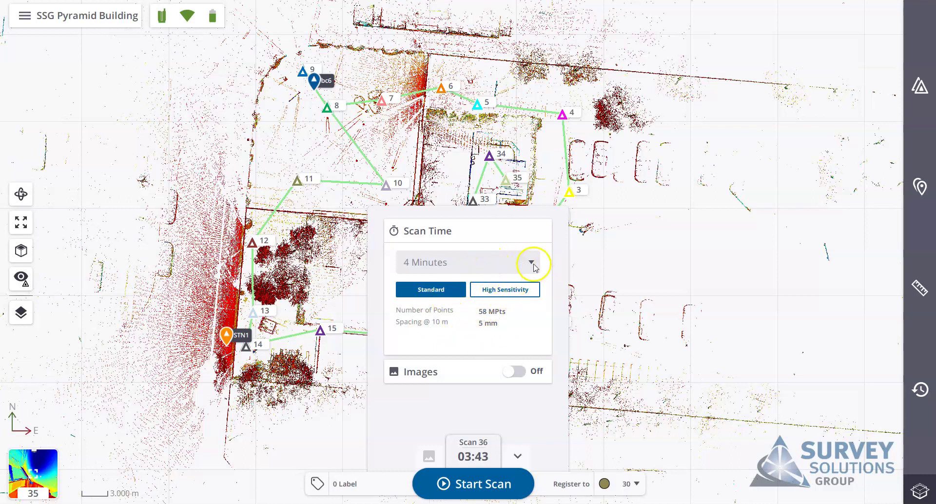
left_click(505, 291)
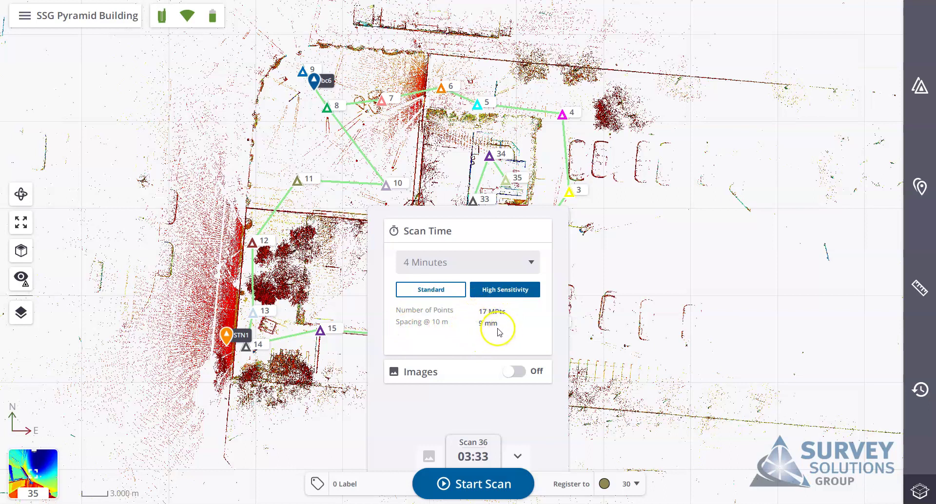
left_click(532, 264)
left_click(501, 289)
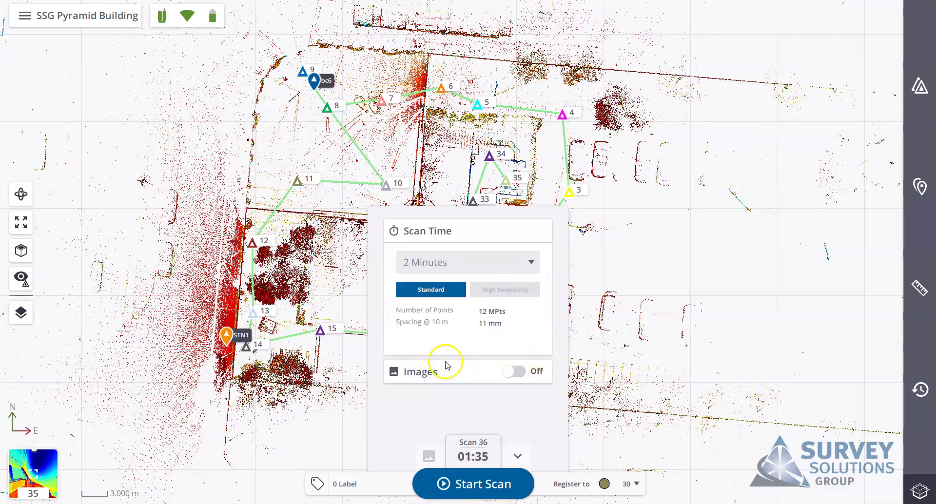
Turn image capture on for Scan 36
left_click(520, 374)
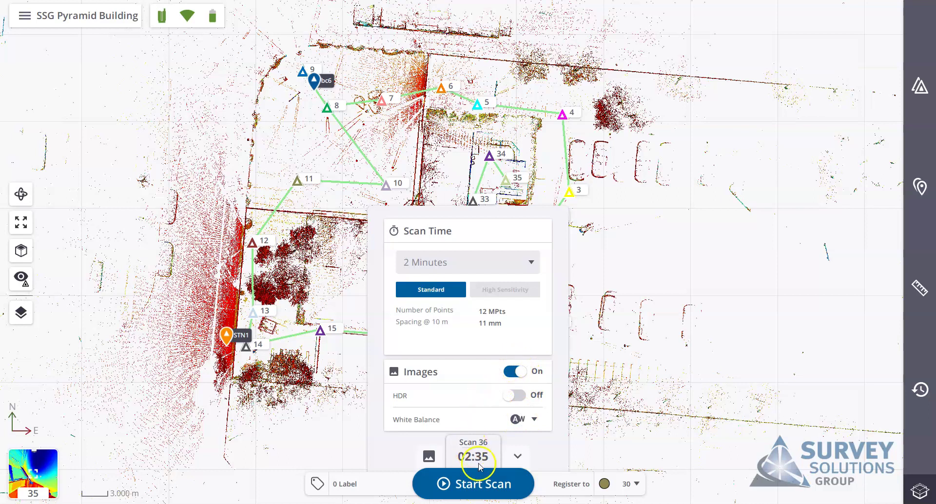
left_click(514, 371)
left_click(524, 373)
left_click(516, 373)
left_click(521, 374)
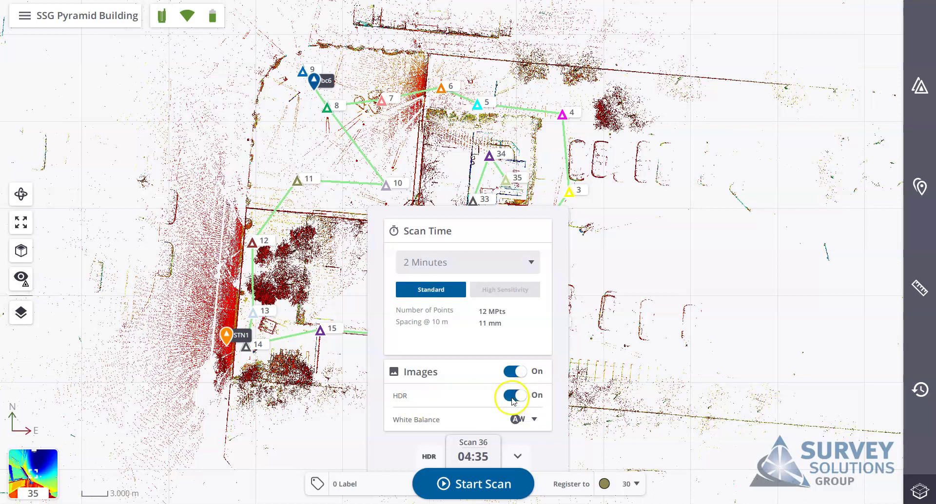
Set HDR off and white balance to Auto, then collapse the scan settings
left_click(512, 395)
left_click(534, 419)
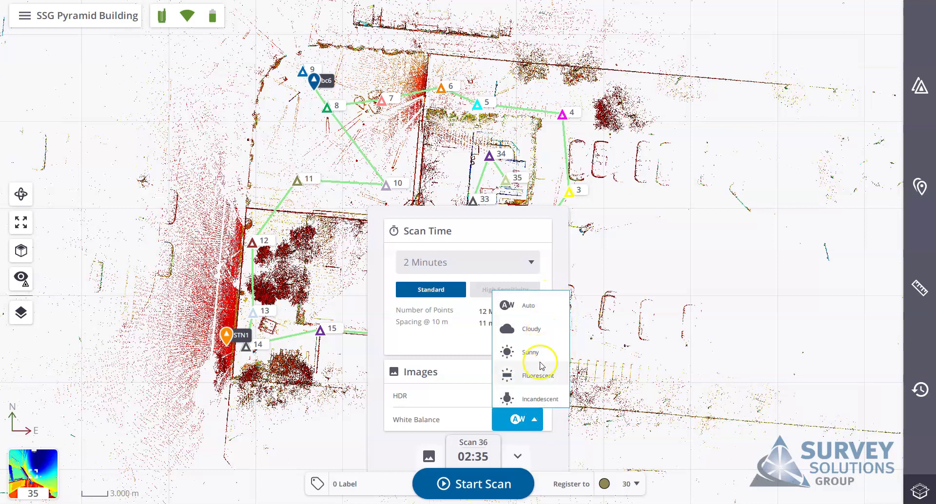
left_click(536, 304)
left_click(517, 456)
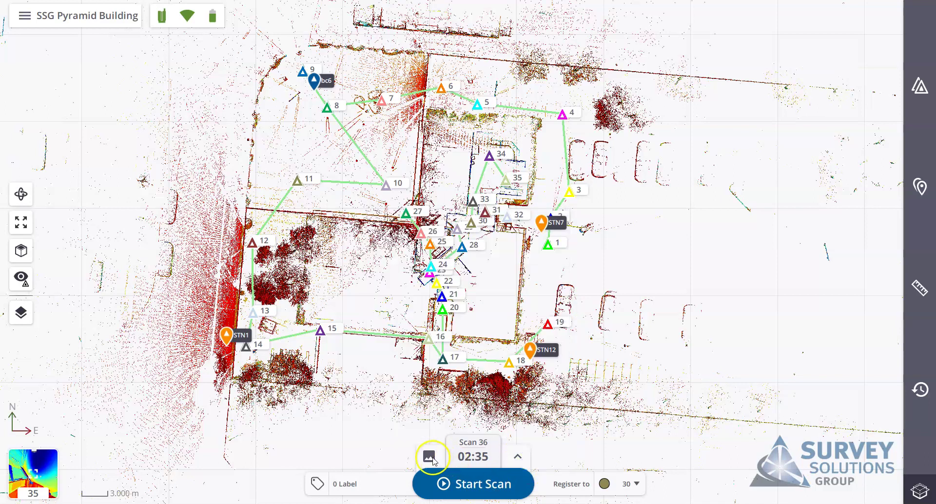
left_click(430, 457)
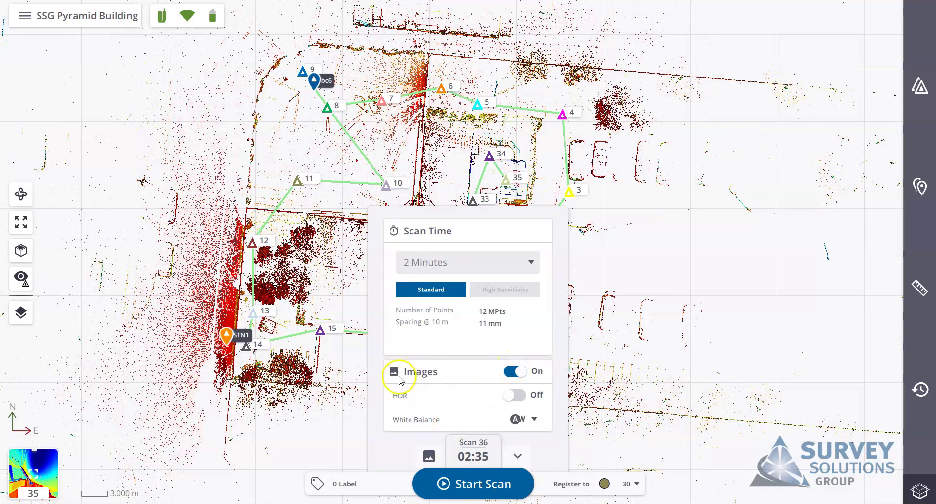
left_click(429, 457)
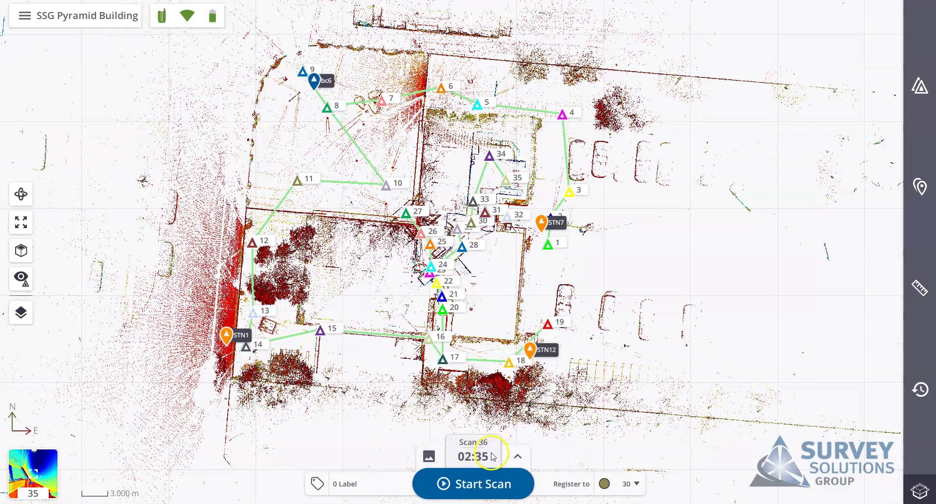